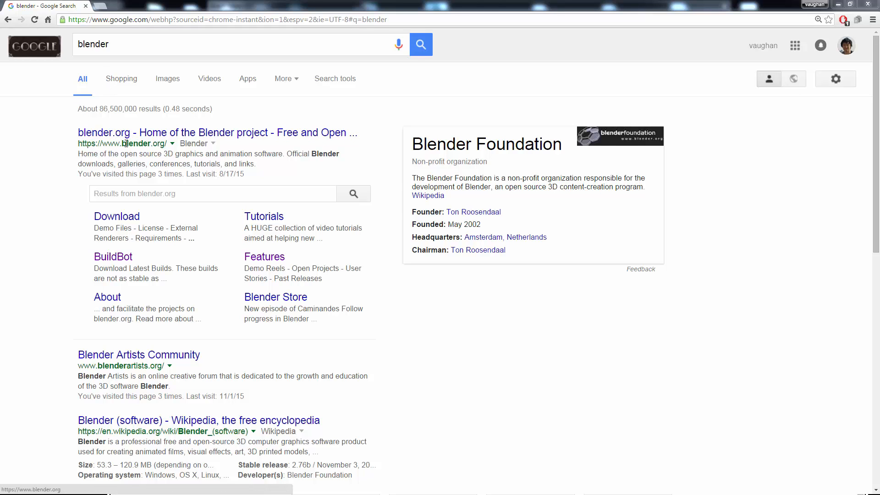
- Open Blender's official download page and review the builds offered for Windows, Mac OSX, GNU/Linux and FreeBSD
{"action": "left_click", "coordinate": [131, 215]}
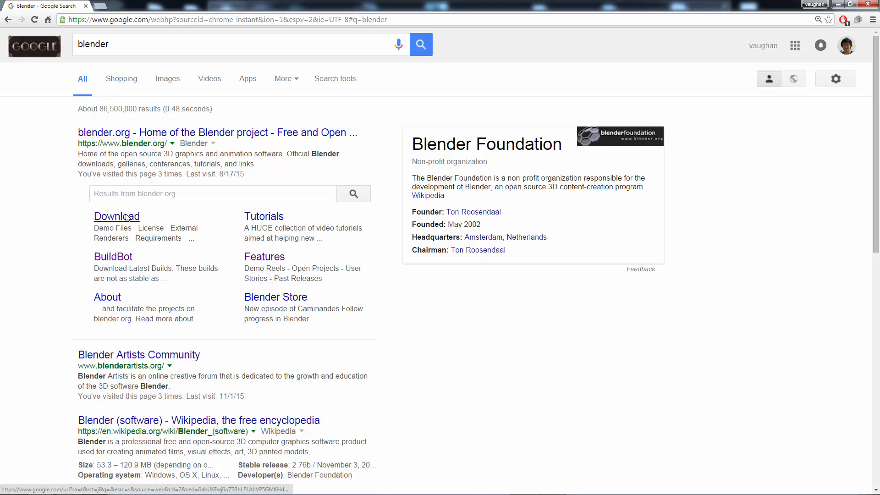
{"action": "scroll", "coordinate": [310, 254], "scroll_direction": "down", "scroll_amount": 5}
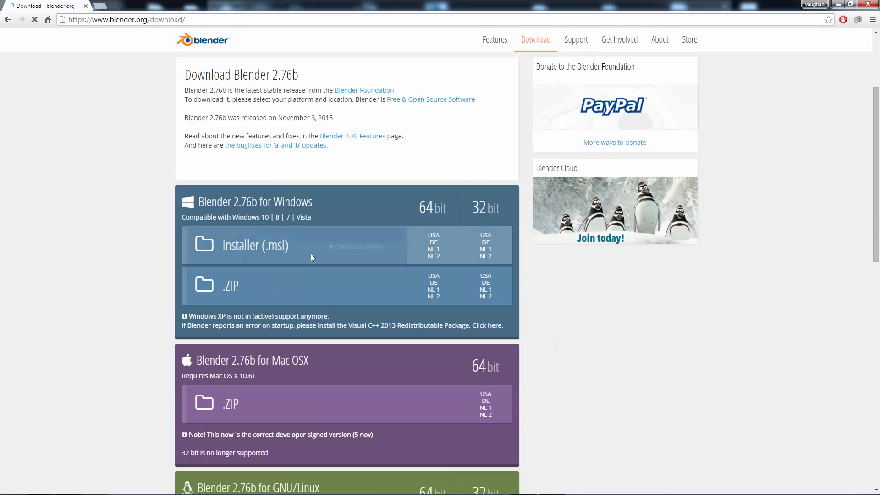
{"action": "scroll", "coordinate": [286, 275], "scroll_direction": "down", "scroll_amount": 3}
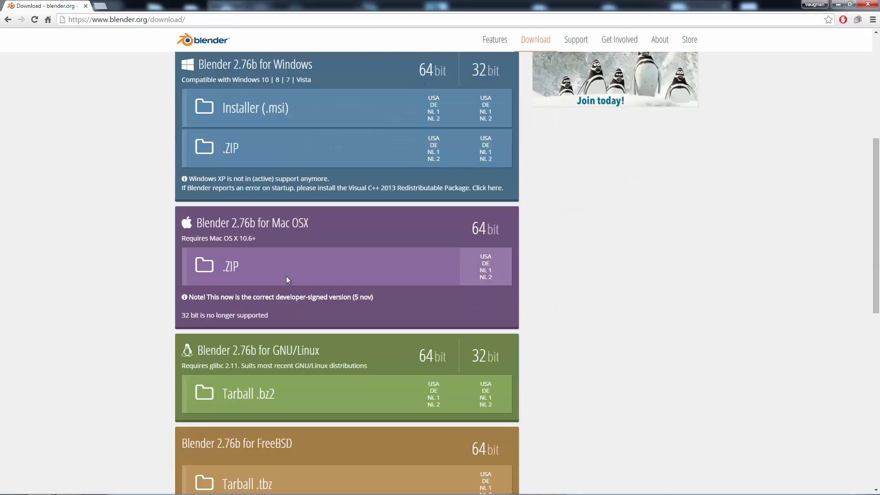
{"action": "scroll", "coordinate": [287, 274], "scroll_direction": "up", "scroll_amount": 3}
{"action": "scroll", "coordinate": [257, 209], "scroll_direction": "up", "scroll_amount": 1}
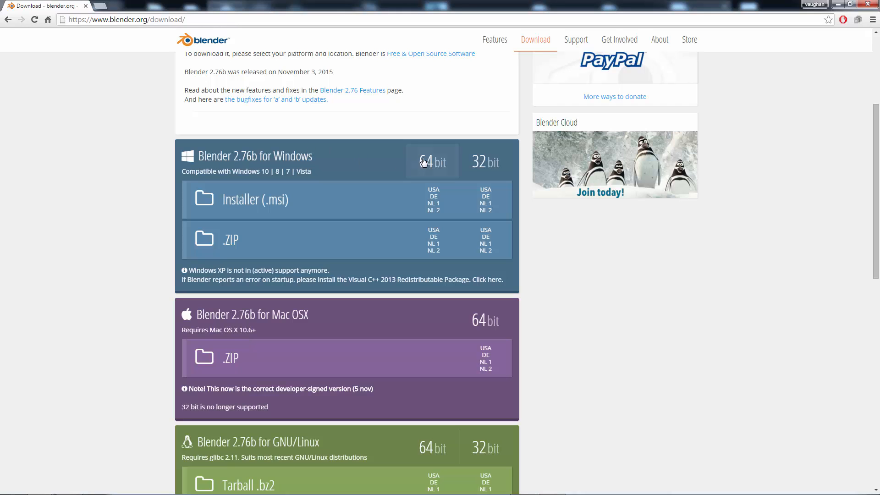
{"action": "scroll", "coordinate": [596, 256], "scroll_direction": "down", "scroll_amount": 4}
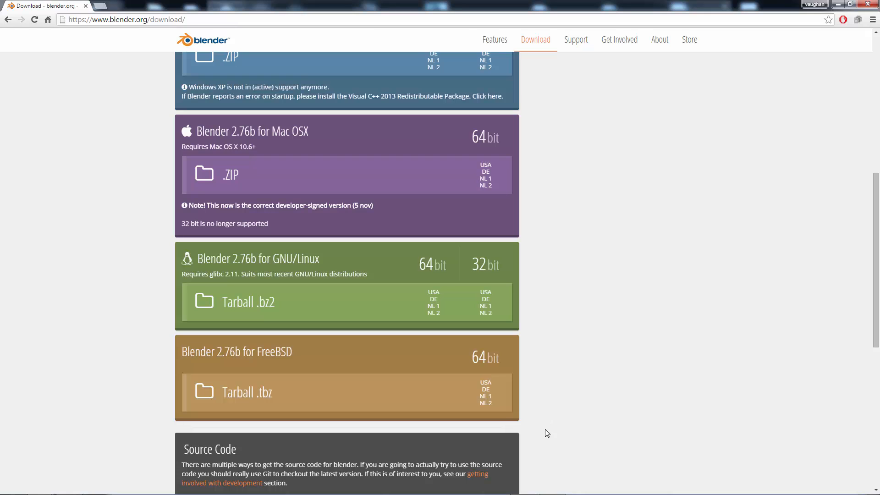
- Switch to Blender, dismiss the splash screen, and delete the default cube and camera from the scene
{"action": "left_click", "coordinate": [502, 489]}
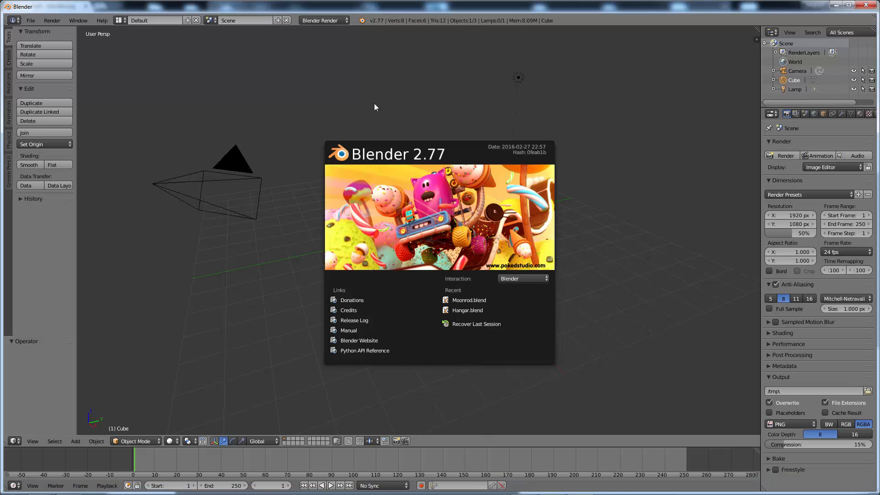
{"action": "left_click", "coordinate": [374, 101]}
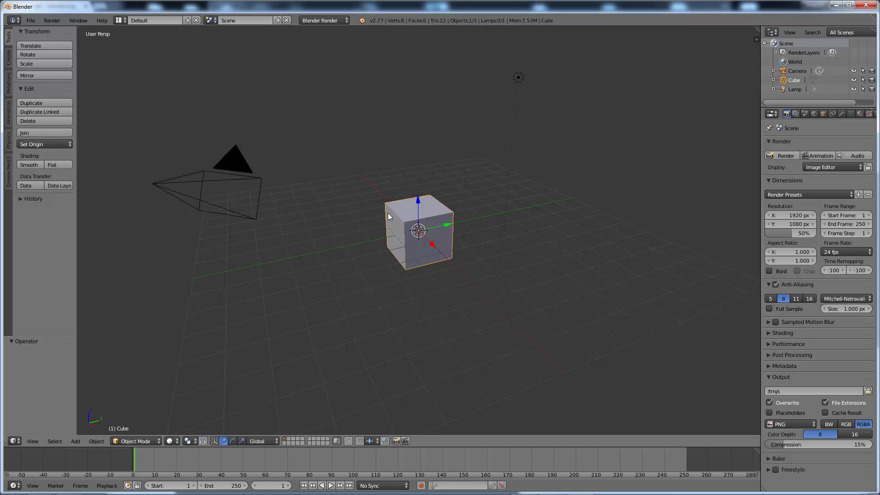
{"action": "key", "text": "x"}
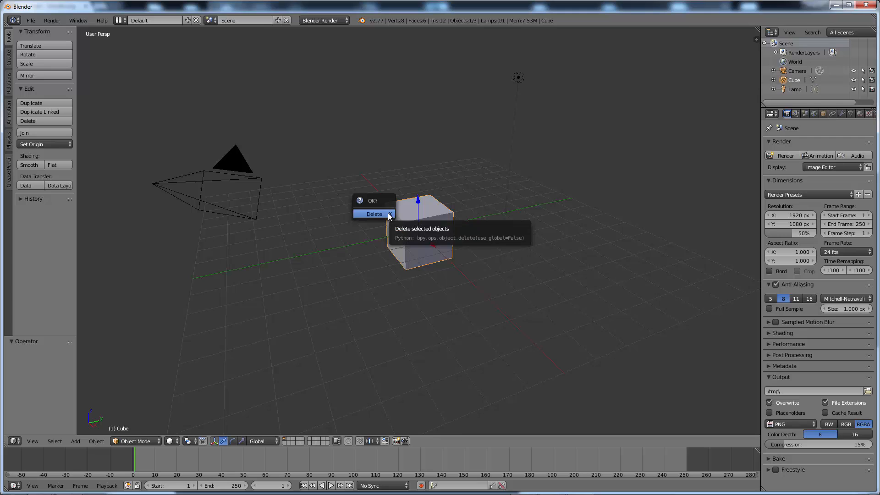
{"action": "left_click", "coordinate": [388, 213]}
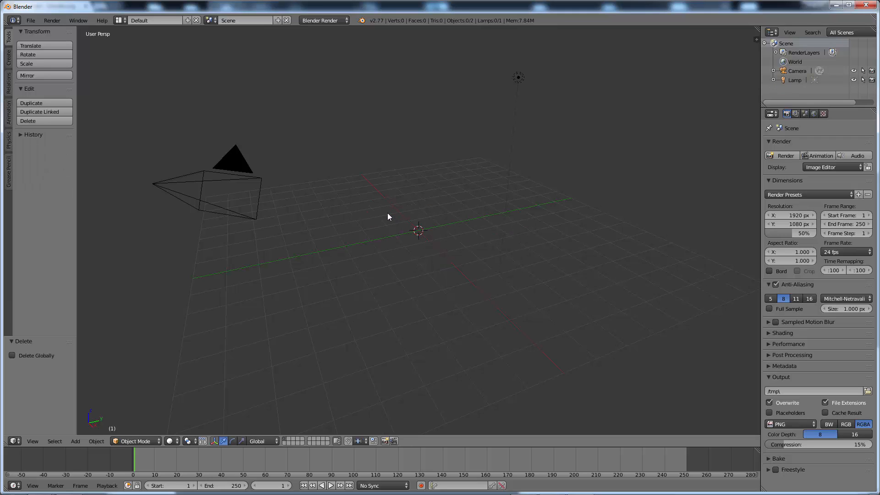
{"action": "right_click", "coordinate": [237, 164]}
{"action": "key", "text": "x"}
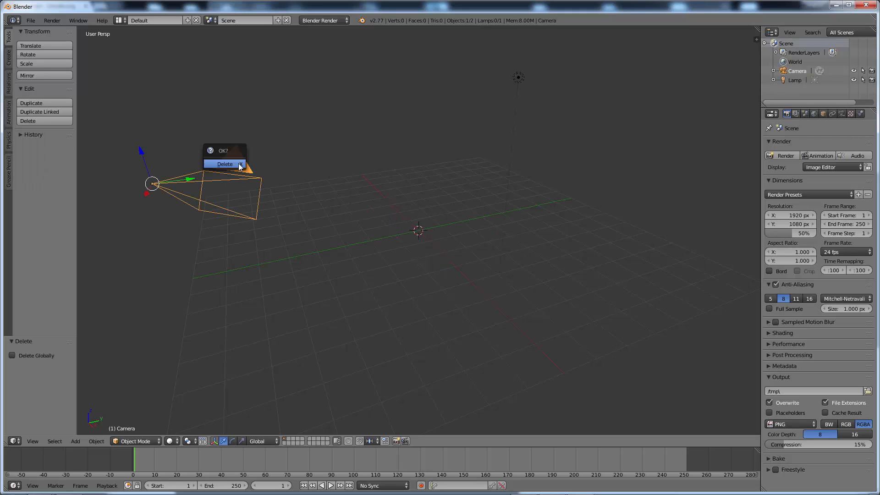
{"action": "left_click", "coordinate": [239, 165]}
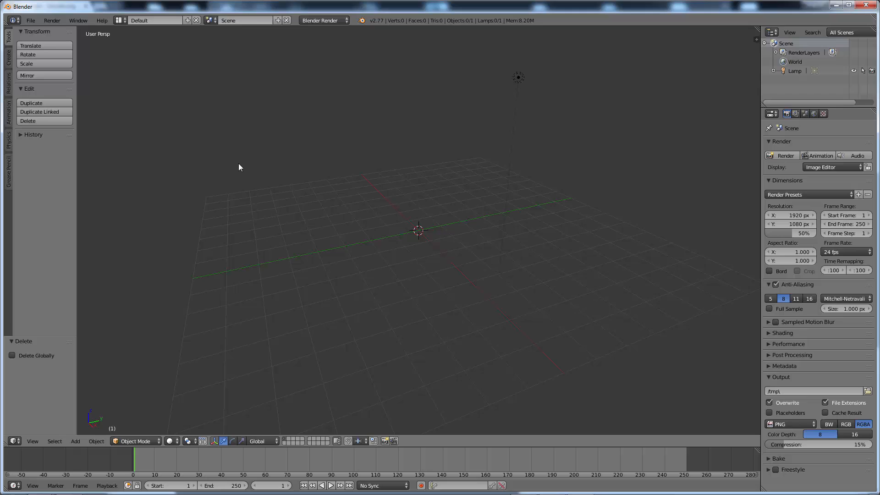
- Switch to the Compositing screen layout and enable Use Nodes and Backdrop in the node editor
{"action": "left_click", "coordinate": [121, 21]}
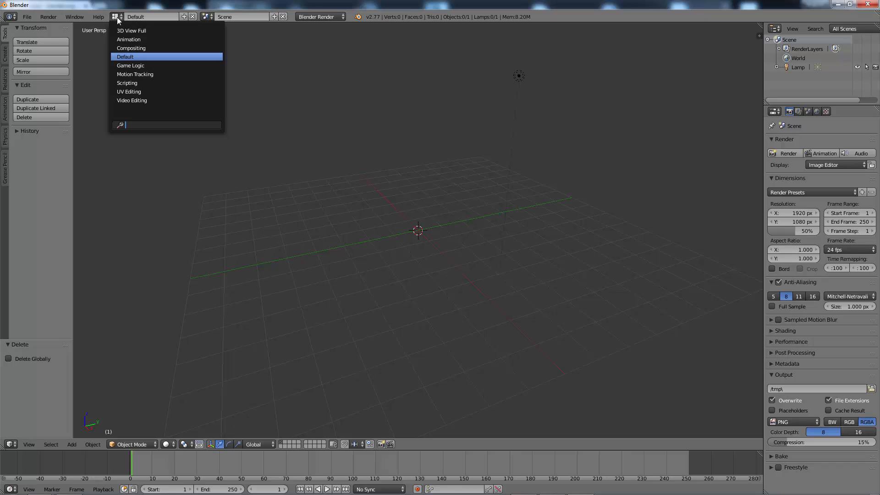
{"action": "left_click", "coordinate": [127, 46]}
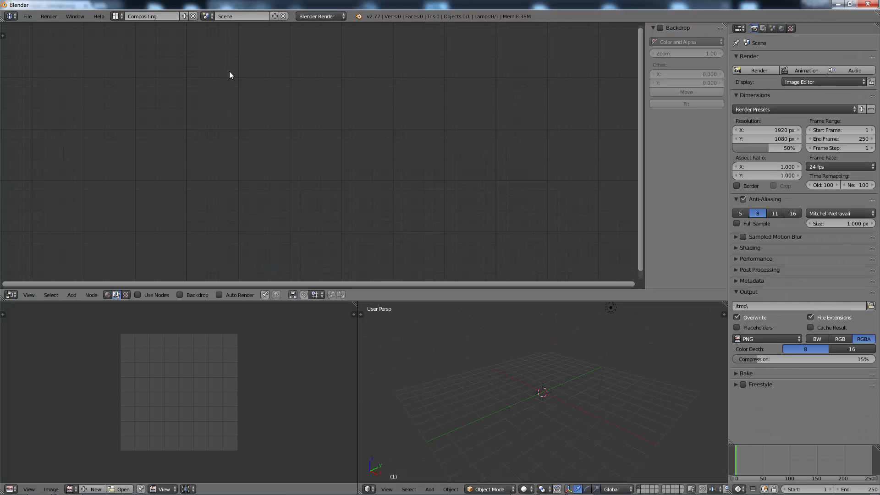
{"action": "left_click", "coordinate": [180, 295]}
{"action": "left_click", "coordinate": [138, 295]}
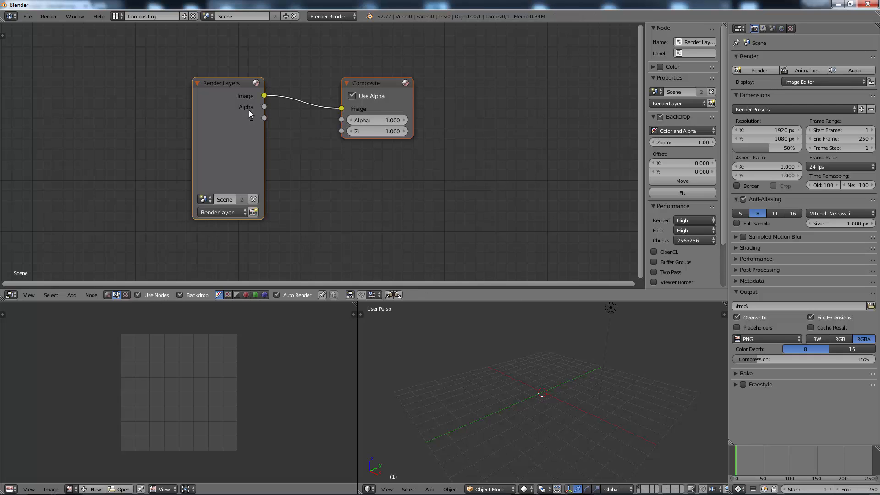
- Delete the Render Layers node and move the Composite node further right to make room for a new input
{"action": "left_click", "coordinate": [239, 81]}
{"action": "left_click_drag", "start_coordinate": [243, 87], "coordinate": [169, 84]}
{"action": "key", "text": "x"}
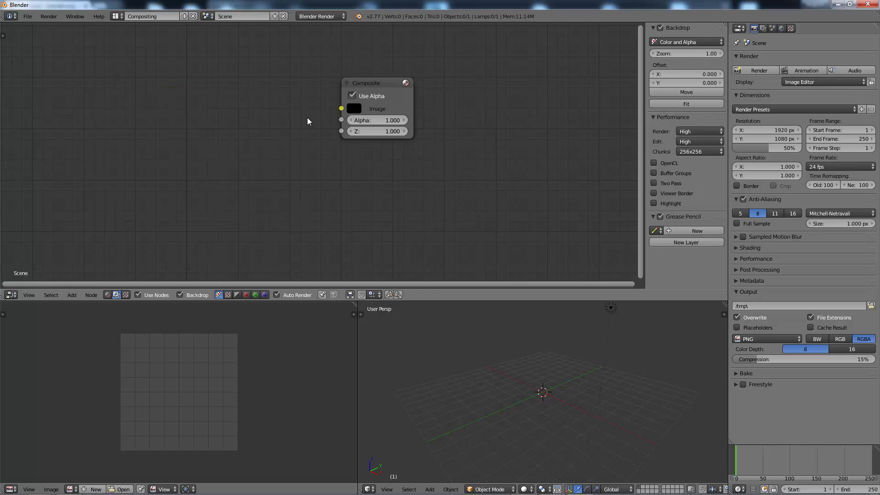
{"action": "left_click_drag", "start_coordinate": [381, 89], "coordinate": [420, 104]}
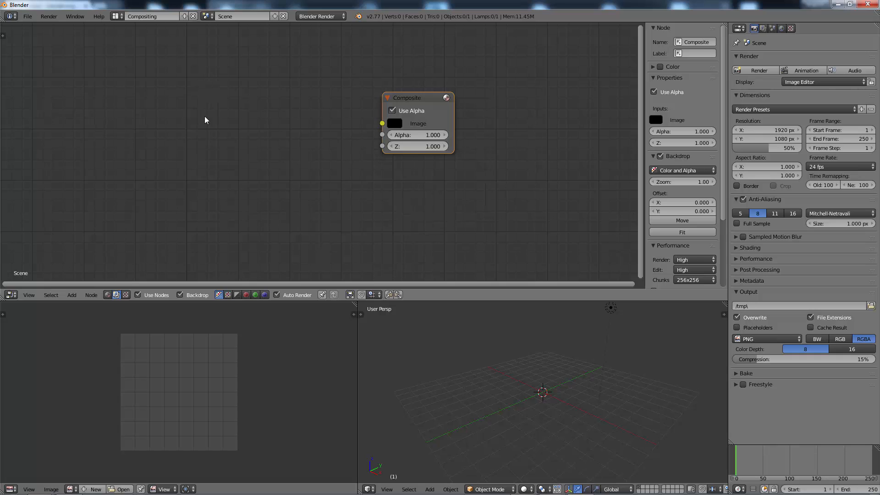
{"action": "left_click_drag", "start_coordinate": [225, 132], "coordinate": [273, 121]}
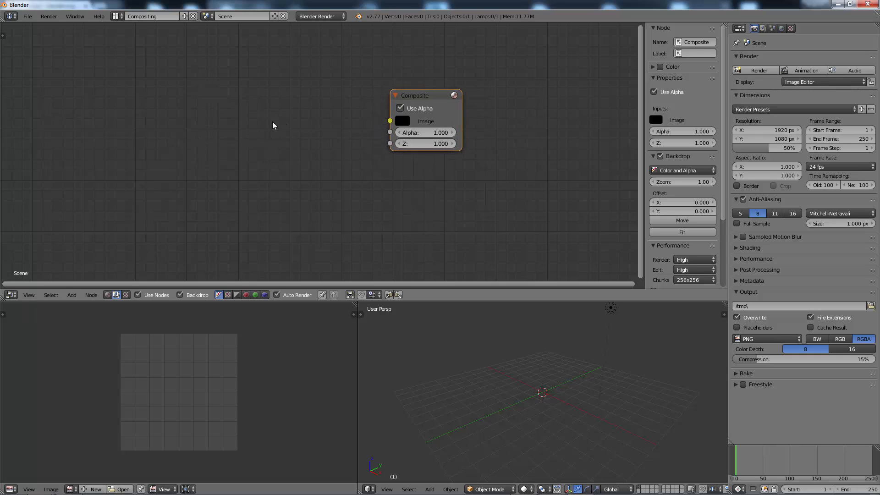
- Add a Movie Clip input node to the left of the Composite node
{"action": "key", "text": "shift+a"}
{"action": "mouse_move", "coordinate": [184, 143]}
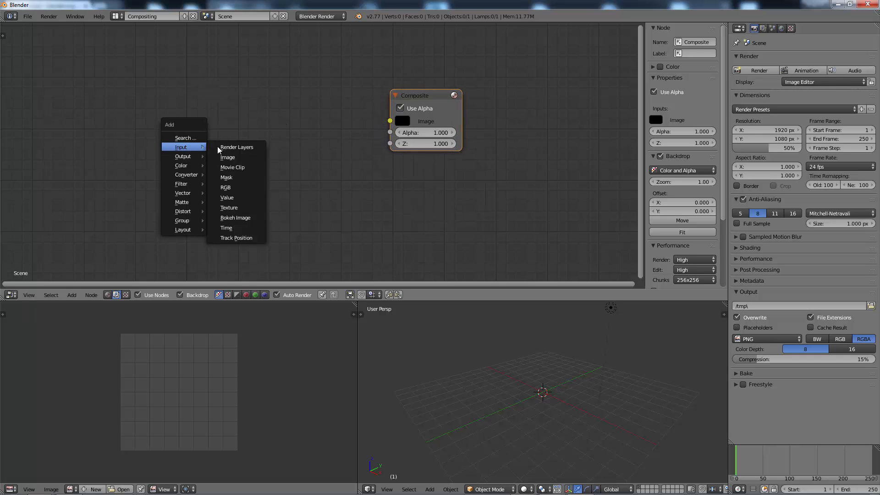
{"action": "left_click", "coordinate": [229, 170]}
{"action": "left_click", "coordinate": [160, 64]}
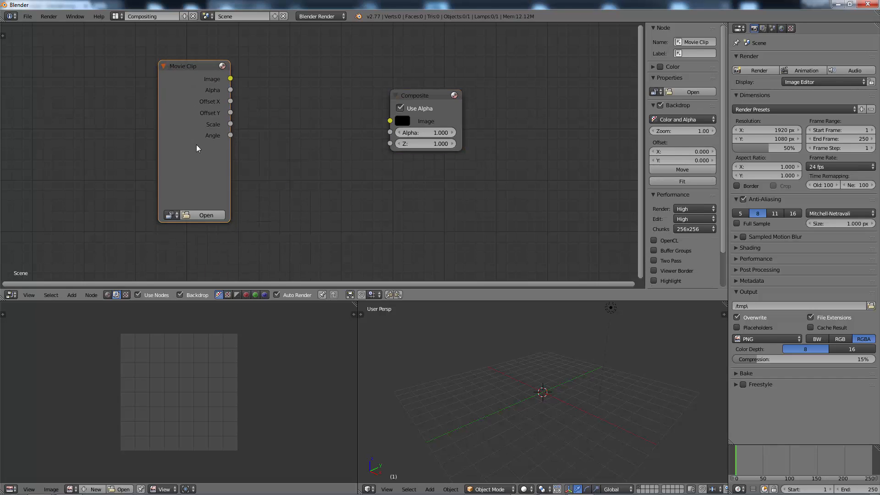
- Load the image sequence starting at DriveAnimFinal Color Output0001.png from the DriveAnim folder into the Movie Clip node
{"action": "left_click", "coordinate": [206, 215]}
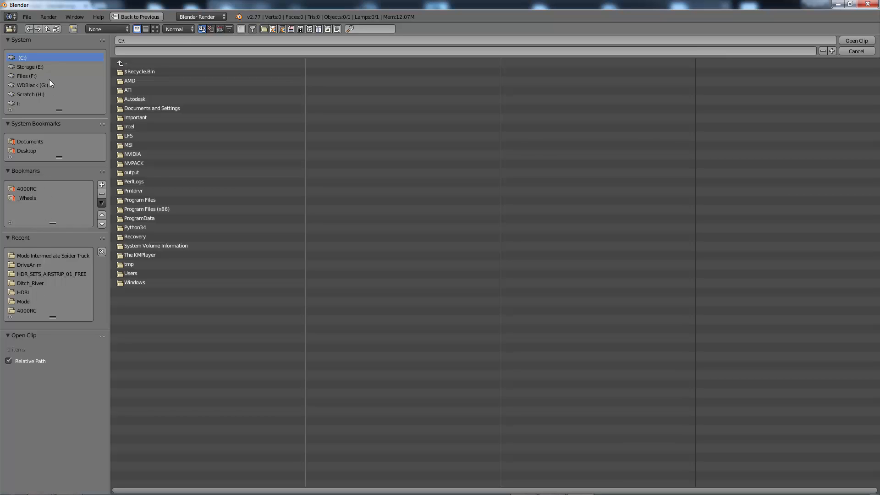
{"action": "left_click", "coordinate": [49, 78]}
{"action": "left_click", "coordinate": [49, 67]}
{"action": "left_click", "coordinate": [53, 255]}
{"action": "left_click", "coordinate": [153, 72]}
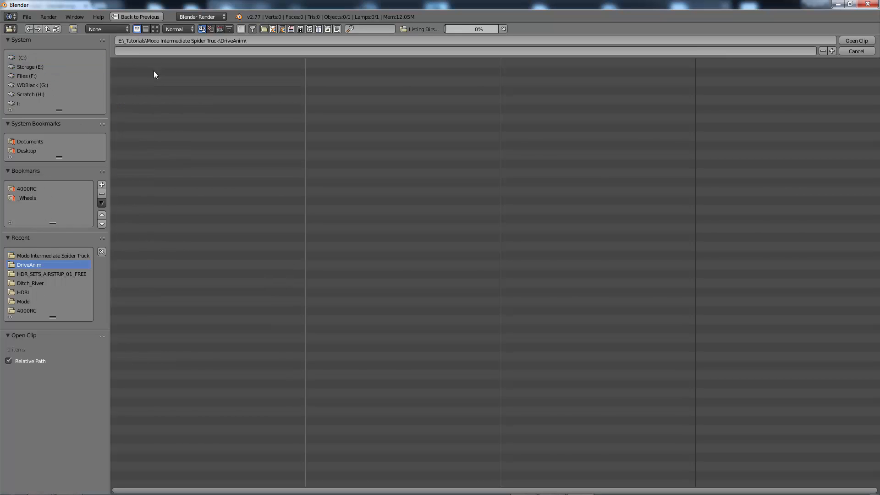
{"action": "left_click", "coordinate": [120, 63]}
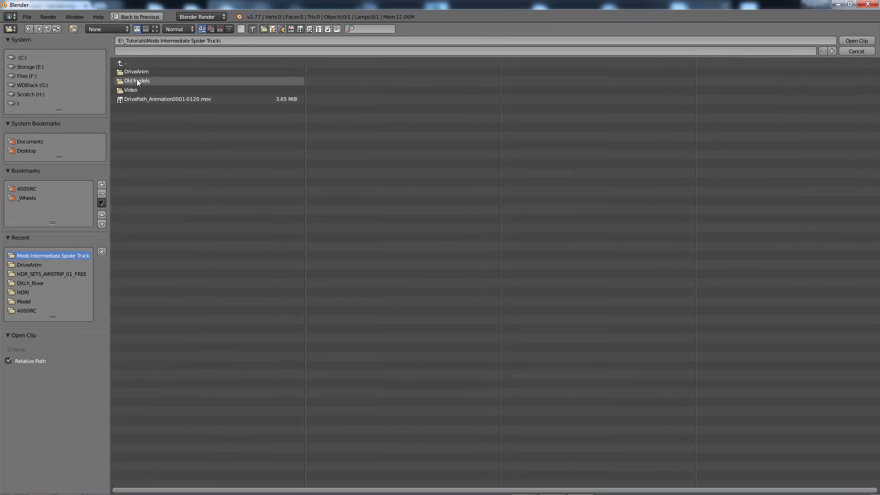
{"action": "left_click", "coordinate": [138, 72]}
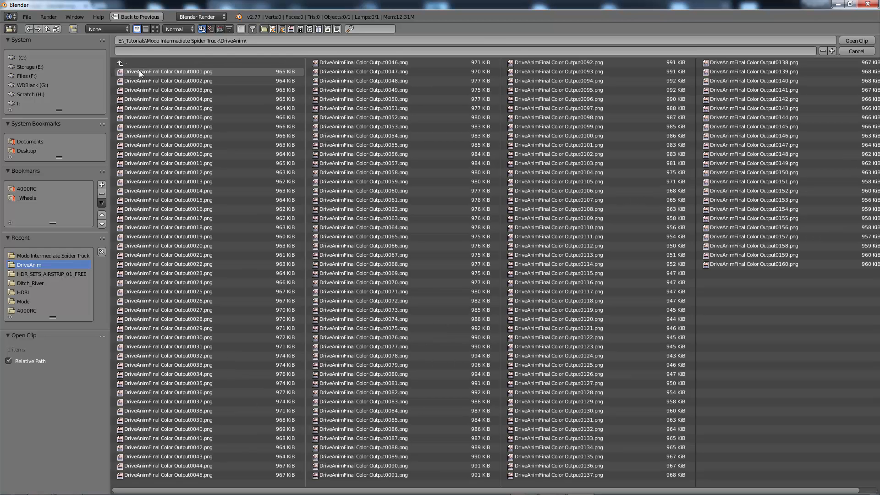
{"action": "left_click", "coordinate": [170, 72]}
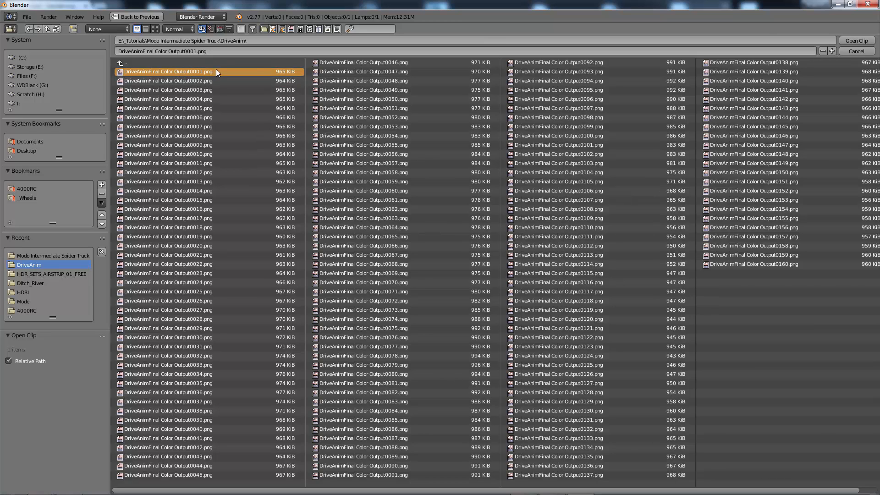
{"action": "left_click", "coordinate": [860, 42]}
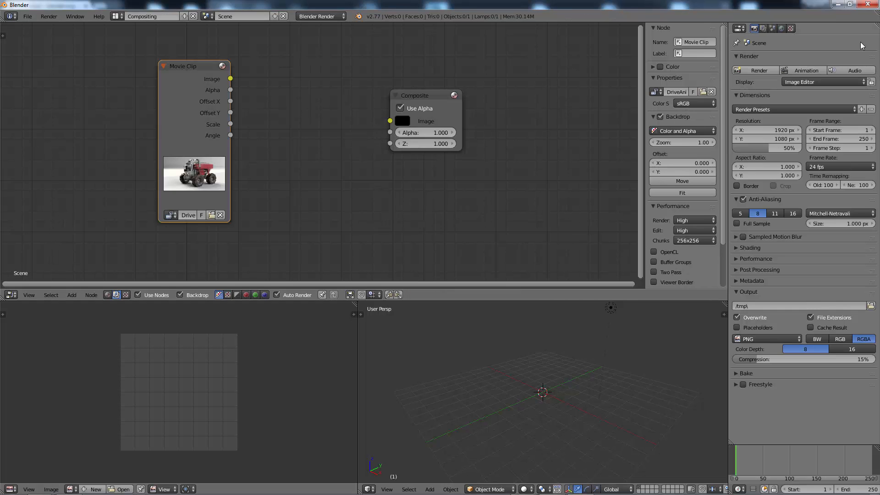
- Connect the Movie Clip's Image output to the Composite node's Image input and render the frame
{"action": "left_click_drag", "start_coordinate": [204, 70], "coordinate": [390, 123]}
{"action": "left_click_drag", "start_coordinate": [413, 94], "coordinate": [418, 83]}
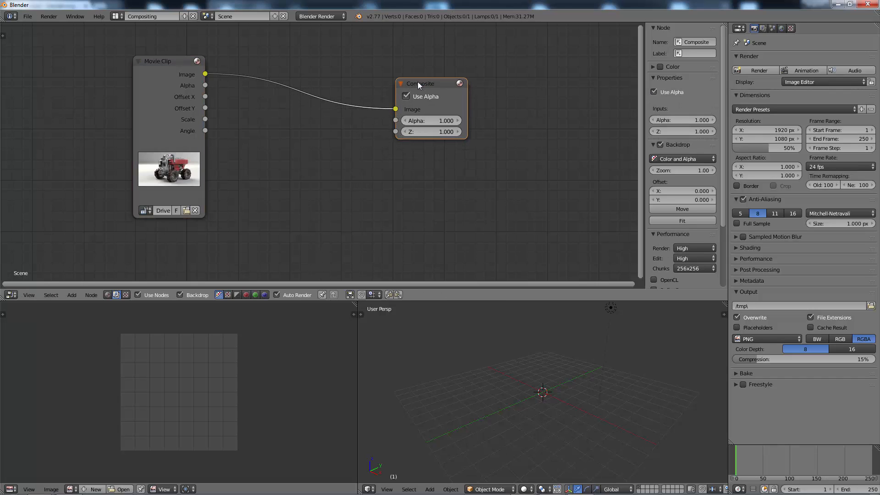
{"action": "key", "text": "F12"}
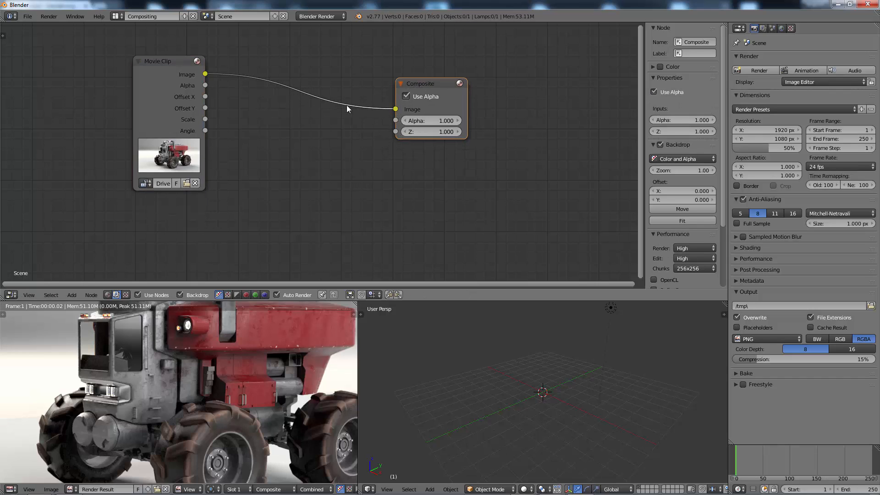
{"action": "scroll", "coordinate": [233, 399], "scroll_direction": "up", "scroll_amount": 1}
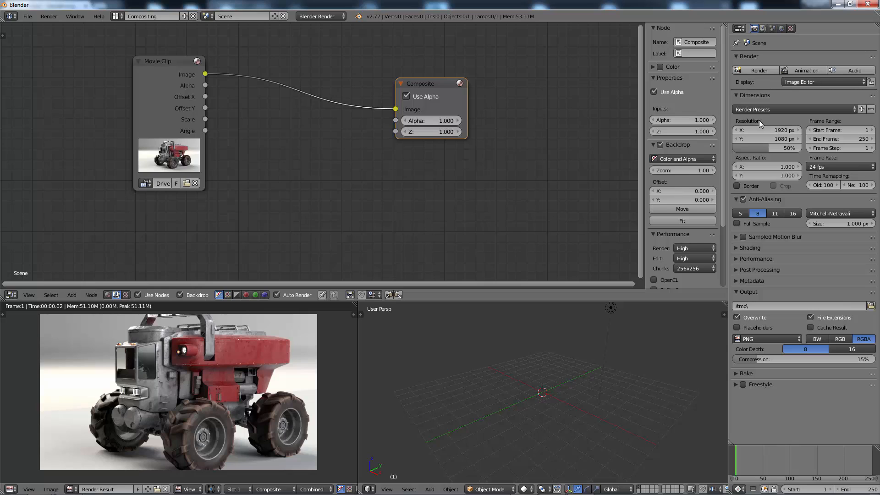
- Set the render resolution to 1280 by 720 px at 100% scale
{"action": "left_click", "coordinate": [782, 148]}
{"action": "type", "text": "100"}
{"action": "key", "text": "Return"}
{"action": "left_click", "coordinate": [784, 131]}
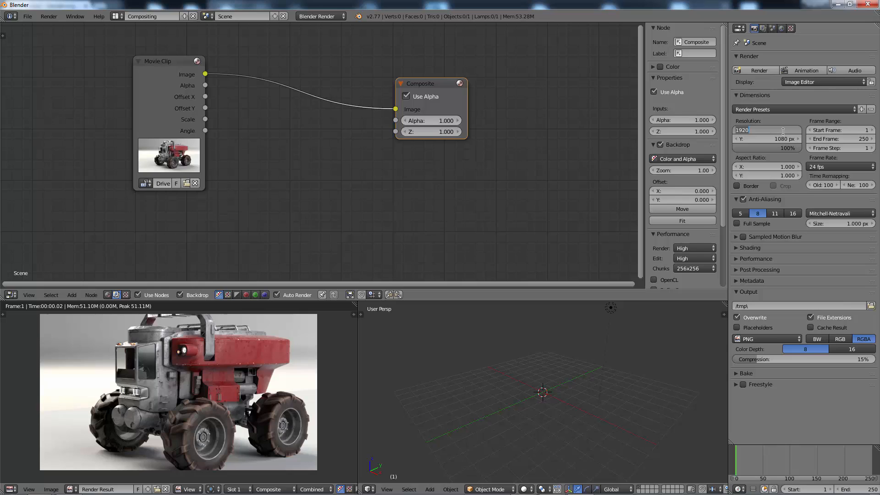
{"action": "type", "text": "1280"}
{"action": "key", "text": "Tab"}
{"action": "type", "text": "7"}
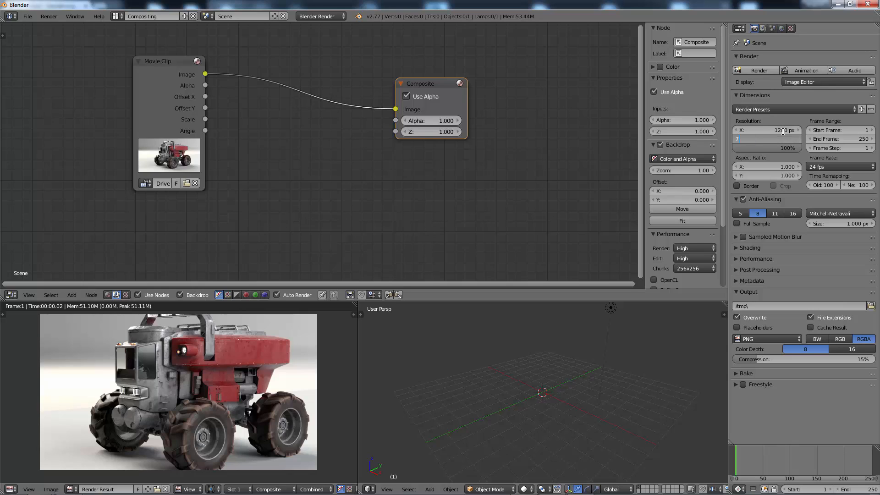
{"action": "key", "text": "Return"}
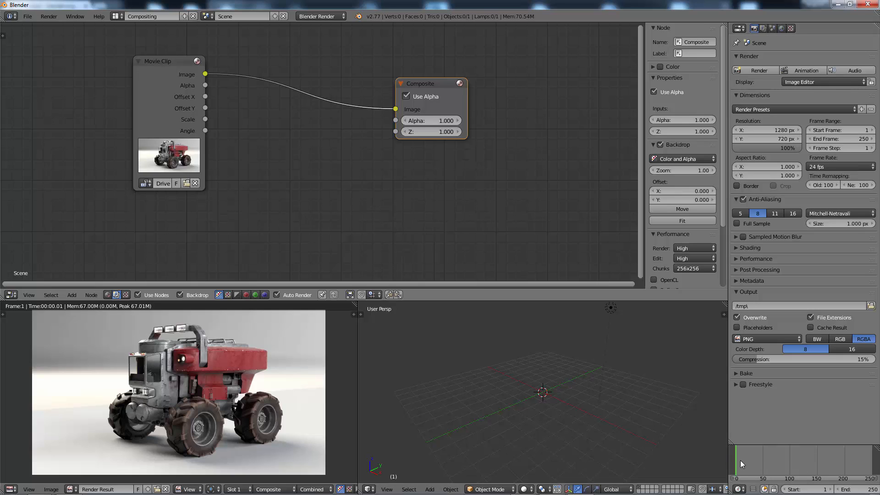
- Set the current frame to 30 and spread the Movie Clip and Composite nodes further apart
{"action": "mouse_move", "coordinate": [740, 460]}
{"action": "left_mouse_down"}
{"action": "mouse_move", "coordinate": [829, 463]}
{"action": "mouse_move", "coordinate": [751, 460]}
{"action": "left_mouse_up"}
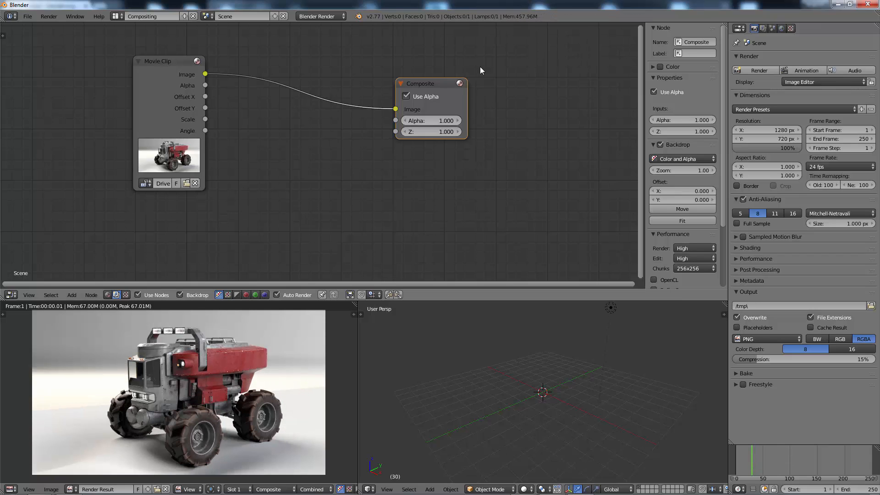
{"action": "left_click_drag", "start_coordinate": [430, 87], "coordinate": [466, 86]}
{"action": "left_click_drag", "start_coordinate": [163, 62], "coordinate": [141, 91]}
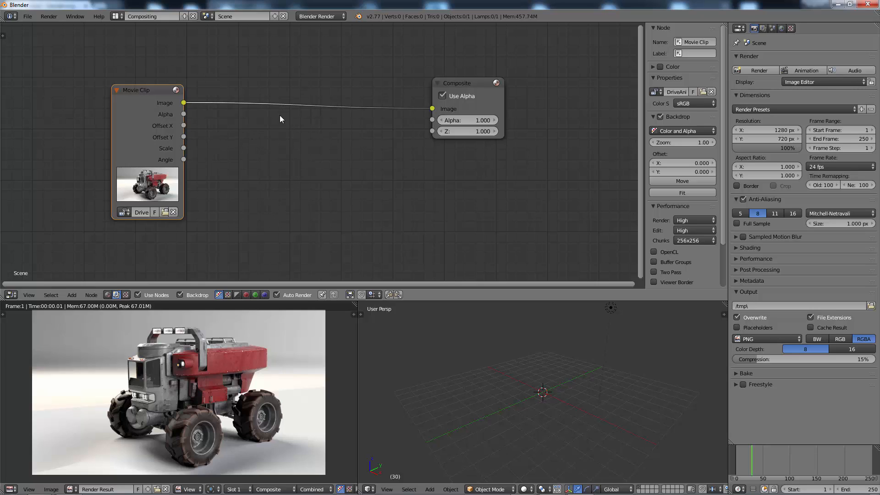
- Insert an RGB Curves node into the link between Movie Clip and Composite, and move the Composite node further away for more room
{"action": "key", "text": "shift+a"}
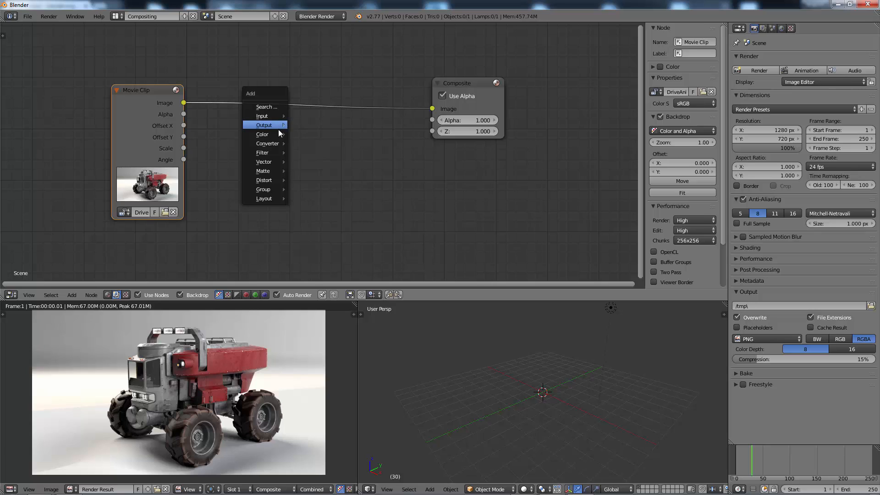
{"action": "mouse_move", "coordinate": [276, 137]}
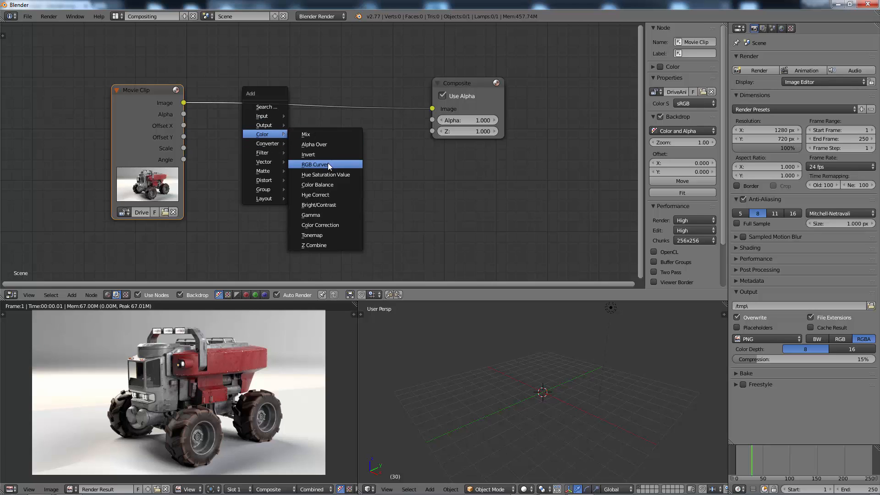
{"action": "left_click", "coordinate": [330, 164]}
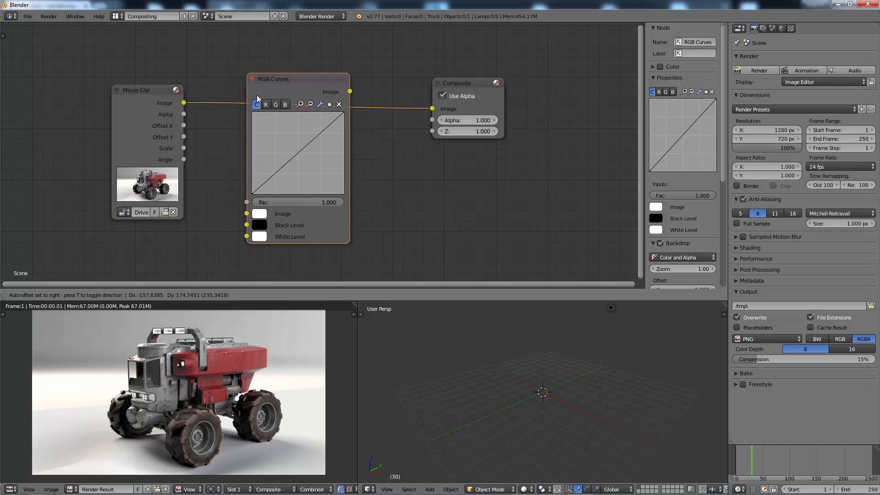
{"action": "left_click", "coordinate": [235, 45]}
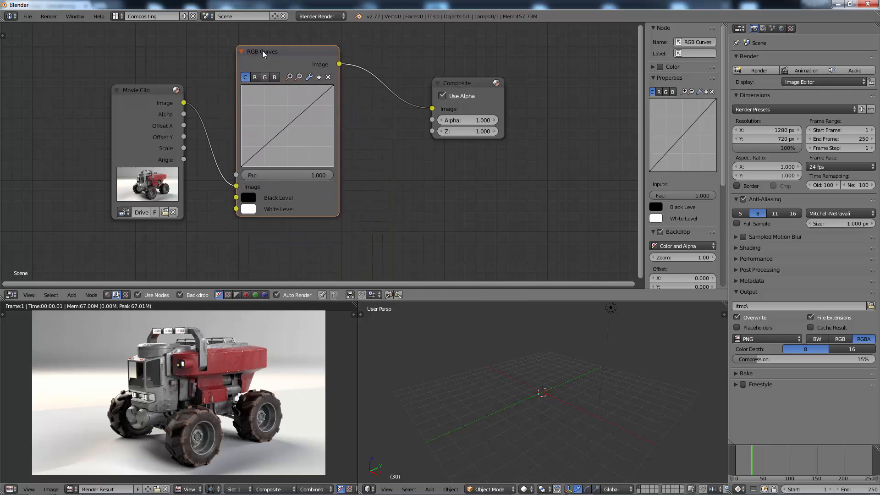
{"action": "mouse_move", "coordinate": [262, 51]}
{"action": "left_mouse_down"}
{"action": "mouse_move", "coordinate": [282, 50]}
{"action": "mouse_move", "coordinate": [250, 45]}
{"action": "left_mouse_up"}
{"action": "left_click_drag", "start_coordinate": [451, 82], "coordinate": [505, 79]}
- Add a control point to the RGB Curves node's red channel and place it at about X 0.394, Y 0.406
{"action": "left_click", "coordinate": [263, 119]}
{"action": "mouse_move", "coordinate": [262, 118]}
{"action": "left_mouse_down"}
{"action": "mouse_move", "coordinate": [257, 112]}
{"action": "mouse_move", "coordinate": [282, 130]}
{"action": "mouse_move", "coordinate": [259, 114]}
{"action": "mouse_move", "coordinate": [275, 121]}
{"action": "mouse_move", "coordinate": [262, 133]}
{"action": "left_mouse_up"}
{"action": "left_click", "coordinate": [239, 71]}
{"action": "left_click", "coordinate": [269, 119]}
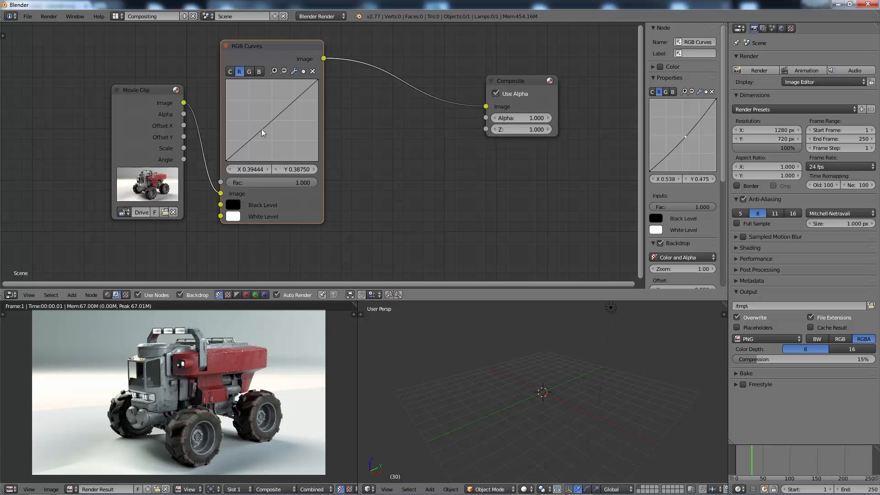
{"action": "left_click_drag", "start_coordinate": [293, 101], "coordinate": [301, 80]}
{"action": "left_click", "coordinate": [312, 71]}
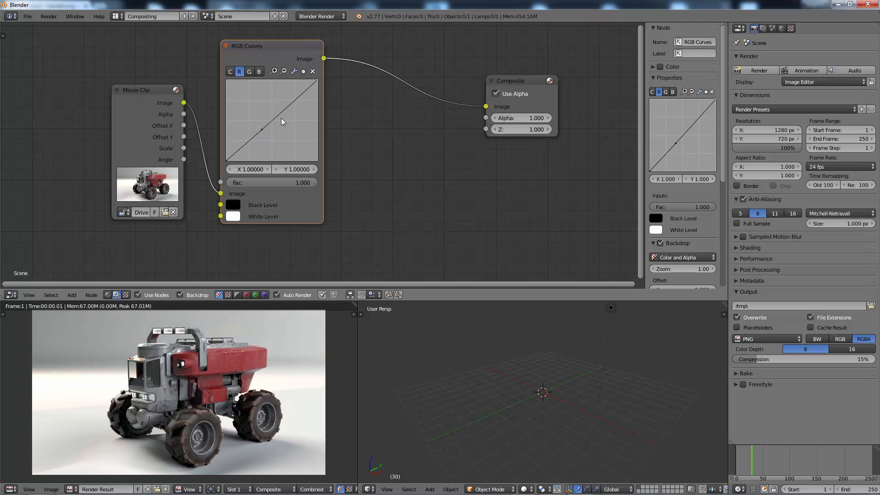
{"action": "left_click", "coordinate": [261, 128]}
- Move the upper end point of the green channel curve to about X 0.928, Y 1.000
{"action": "left_click", "coordinate": [249, 71]}
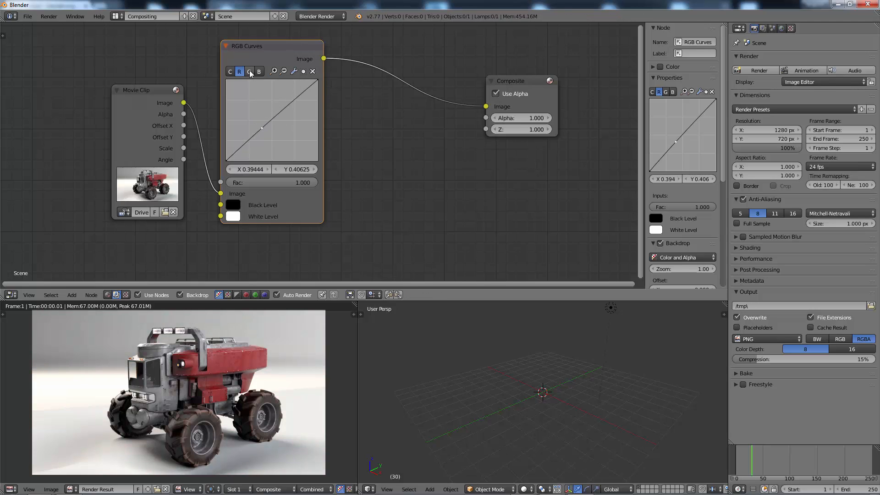
{"action": "left_click", "coordinate": [305, 81]}
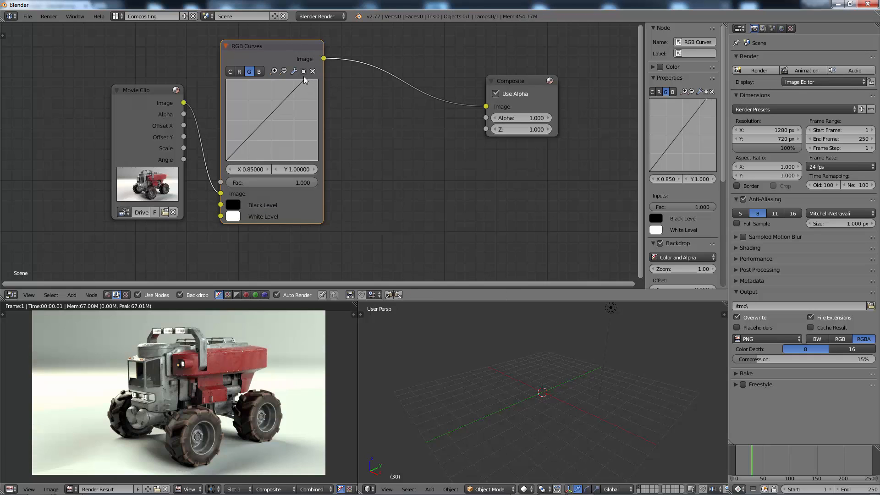
{"action": "left_click_drag", "start_coordinate": [304, 81], "coordinate": [312, 81]}
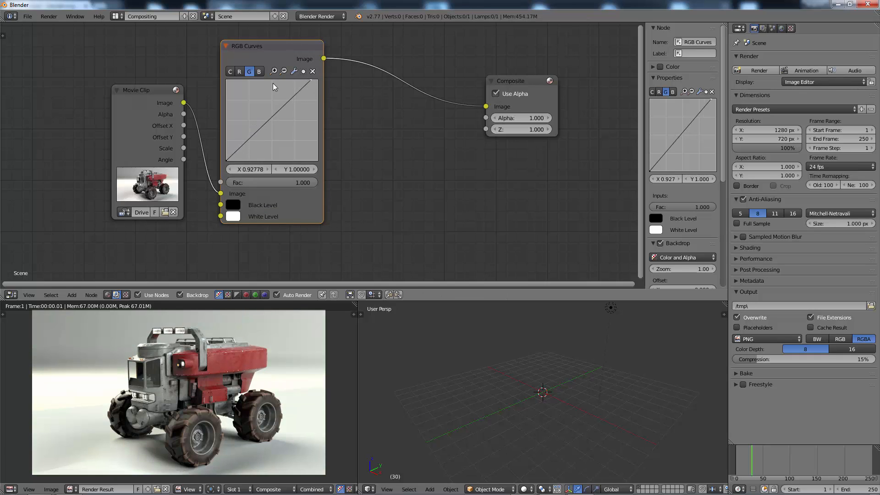
- Steepen the blue channel curve by moving its upper end point inward and add a point at about X 0.406, Y 0.444
{"action": "left_click", "coordinate": [259, 71]}
{"action": "left_click_drag", "start_coordinate": [317, 81], "coordinate": [300, 81]}
{"action": "left_click_drag", "start_coordinate": [257, 130], "coordinate": [263, 125]}
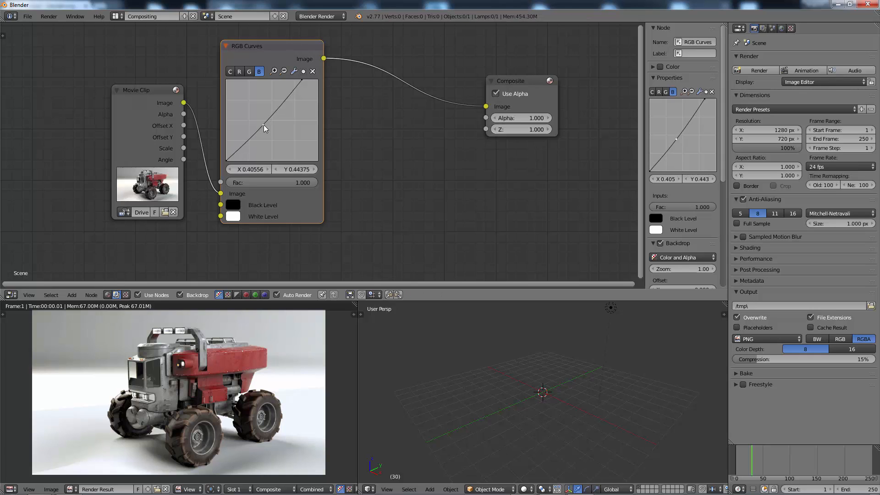
- Insert a Glare node into the link between the RGB Curves and Composite nodes
{"action": "key", "text": "shift+a"}
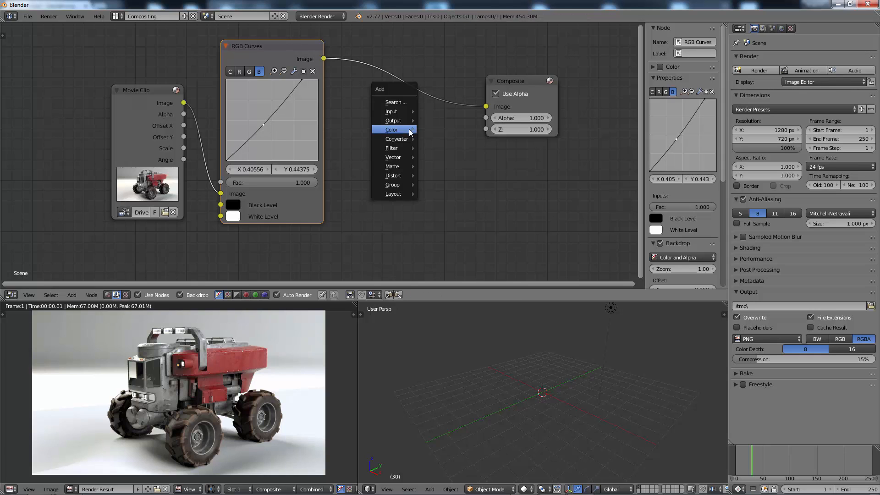
{"action": "mouse_move", "coordinate": [410, 132]}
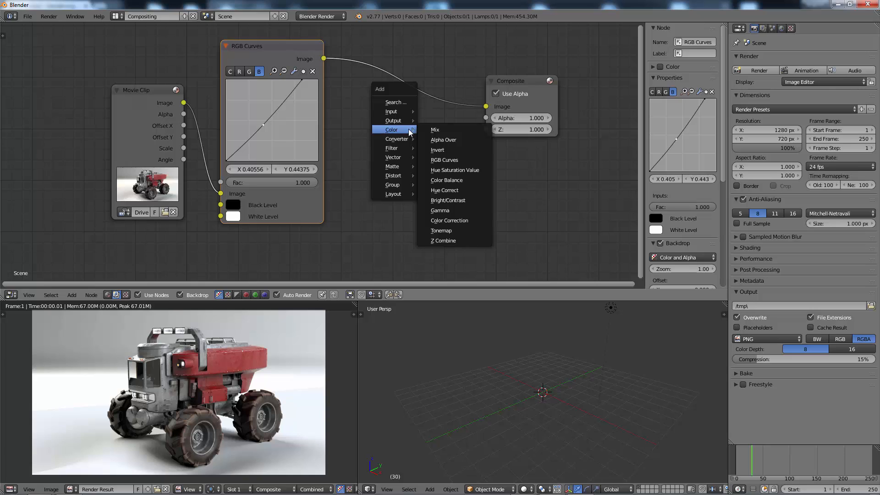
{"action": "mouse_move", "coordinate": [409, 148]}
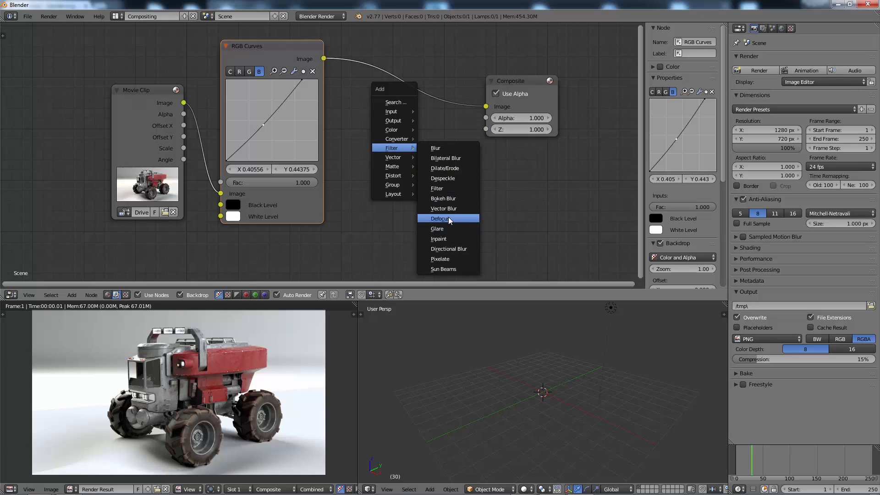
{"action": "left_click", "coordinate": [448, 229]}
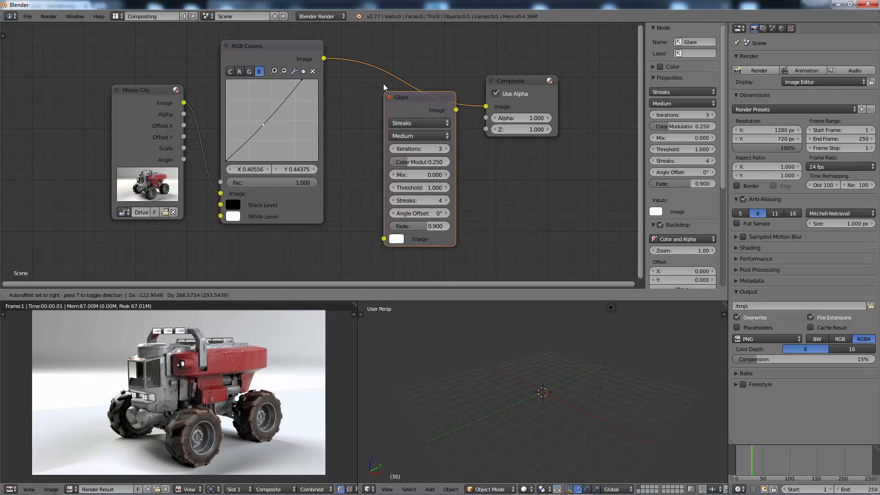
{"action": "left_click", "coordinate": [374, 53]}
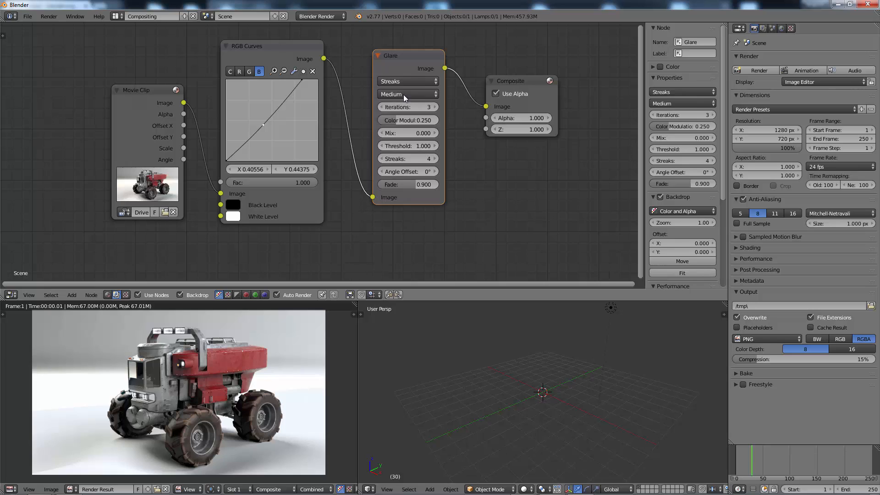
- Set the Glare node to Fog Glow with a threshold of 0.700 and a size of 6
{"action": "left_click", "coordinate": [401, 82]}
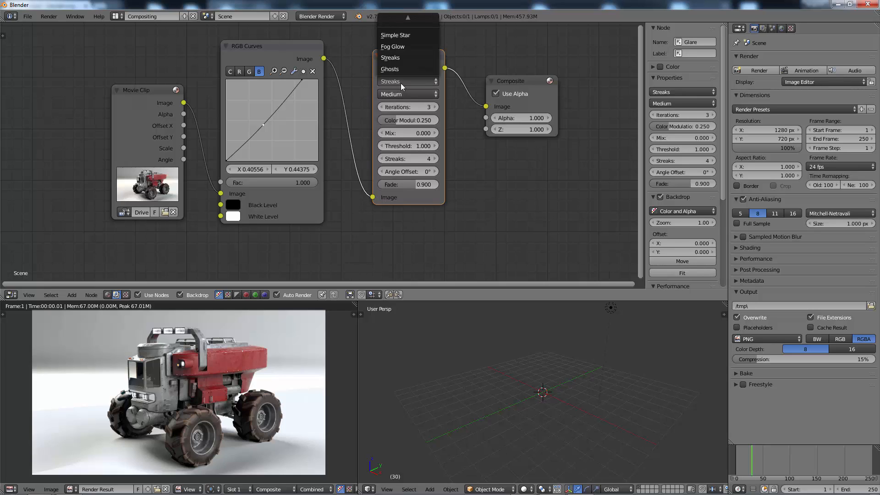
{"action": "left_click", "coordinate": [393, 46]}
{"action": "left_click_drag", "start_coordinate": [414, 124], "coordinate": [392, 125]}
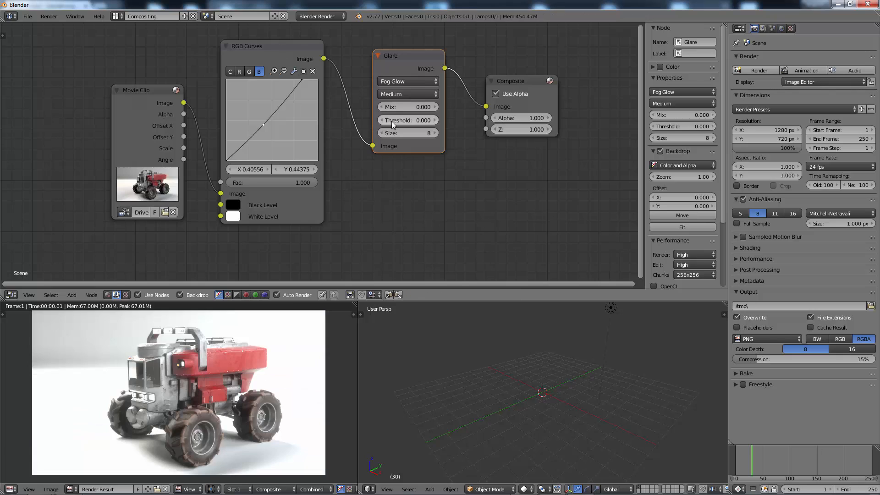
{"action": "left_click", "coordinate": [435, 121]}
{"action": "left_click", "coordinate": [435, 121]}
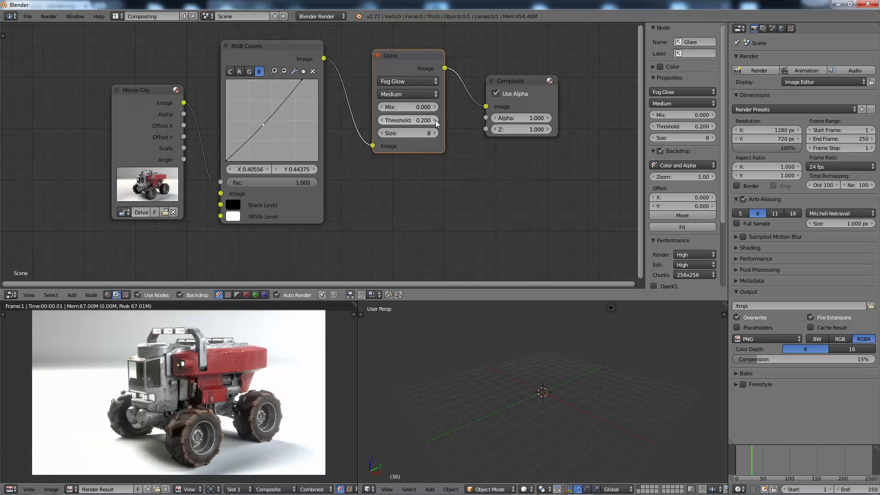
{"action": "left_click", "coordinate": [435, 120]}
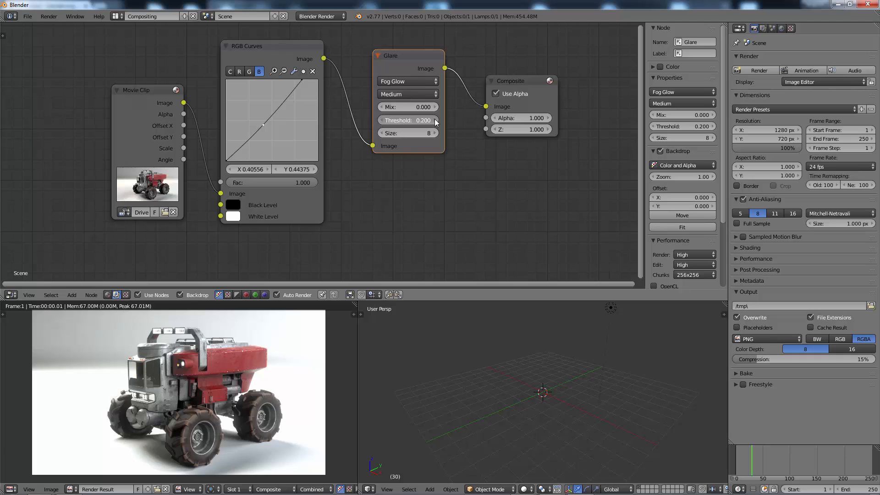
{"action": "left_click", "coordinate": [435, 120]}
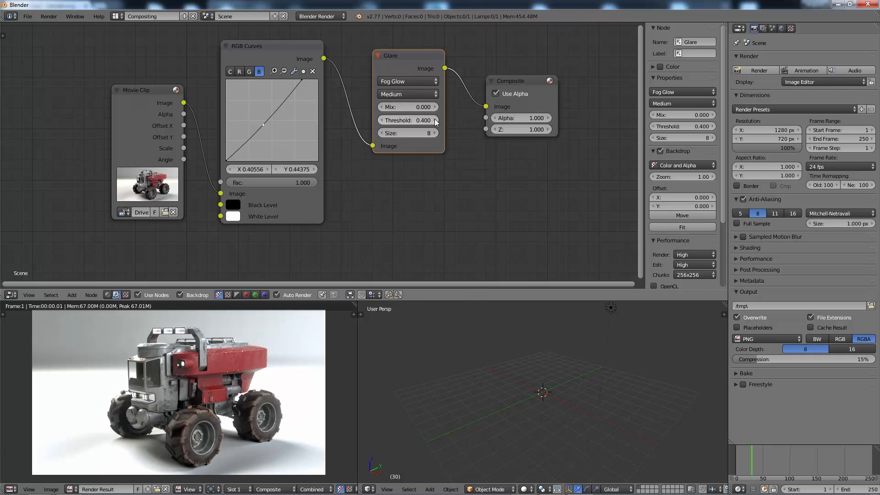
{"action": "left_click", "coordinate": [435, 120]}
{"action": "left_click", "coordinate": [435, 120]}
{"action": "left_click", "coordinate": [435, 120]}
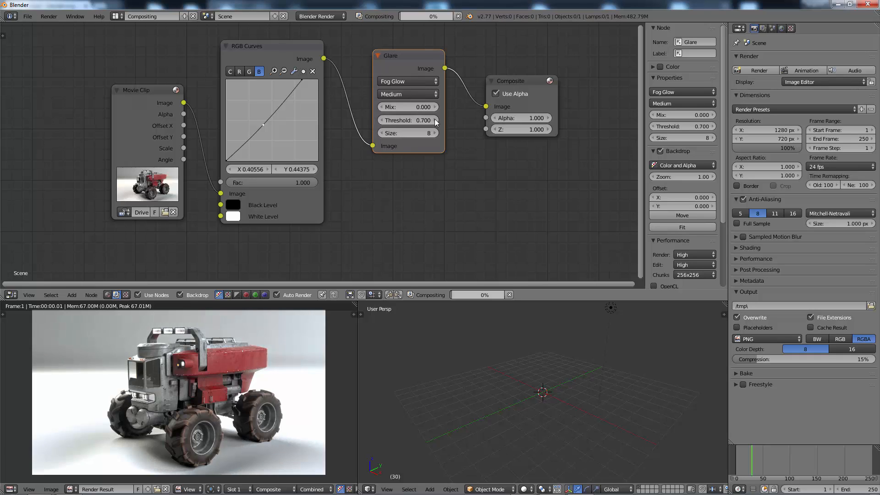
{"action": "left_click", "coordinate": [435, 120]}
{"action": "left_click", "coordinate": [435, 120]}
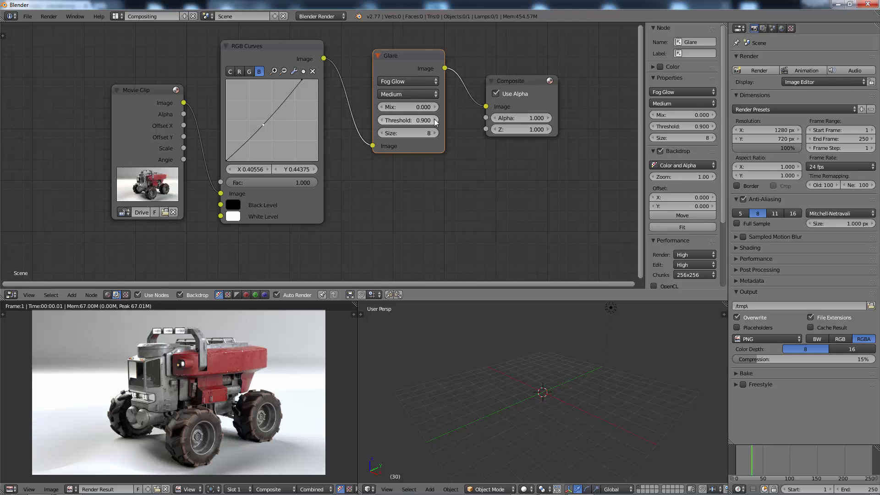
{"action": "left_click", "coordinate": [381, 120]}
{"action": "left_click", "coordinate": [381, 120]}
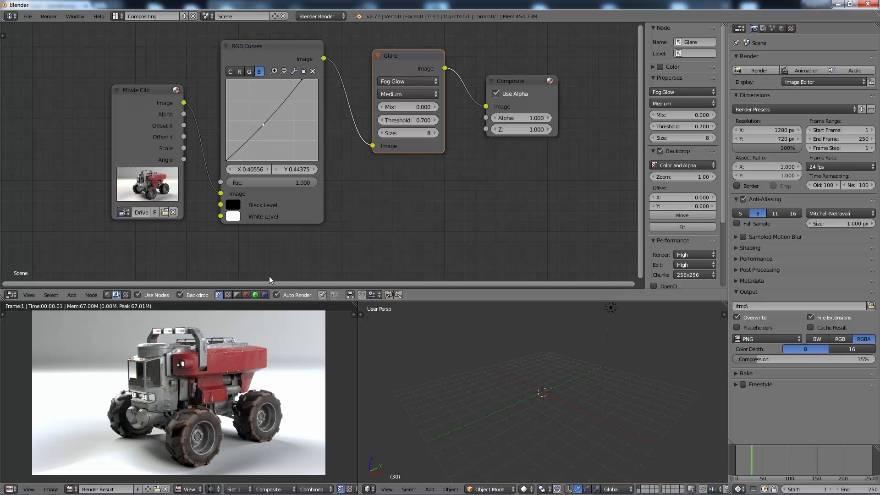
{"action": "left_click", "coordinate": [381, 133]}
{"action": "left_click", "coordinate": [382, 133]}
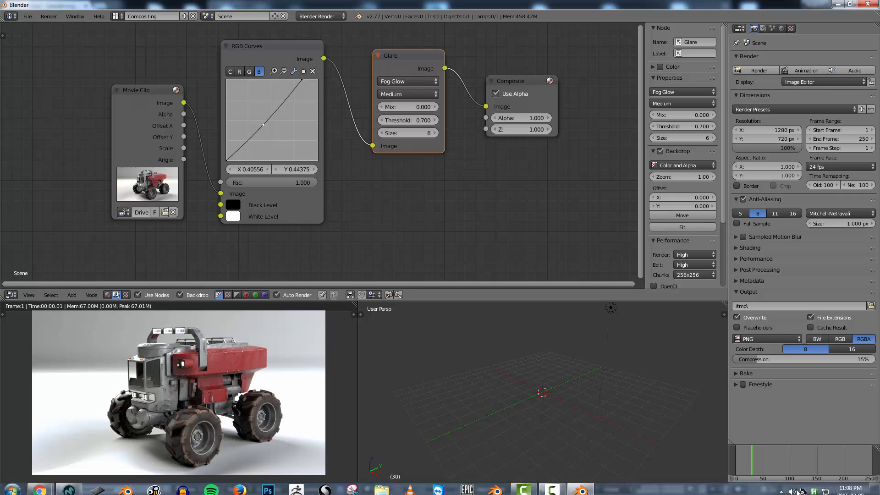
- Scrub the timeline to check the sequence's length and set the scene's end frame to 120
{"action": "left_click", "coordinate": [780, 464]}
{"action": "left_click_drag", "start_coordinate": [801, 459], "coordinate": [845, 458]}
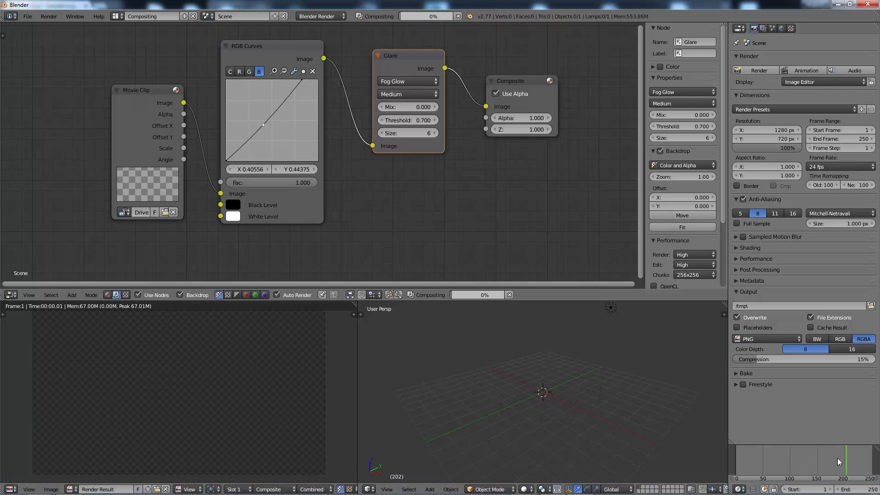
{"action": "left_click", "coordinate": [754, 463]}
{"action": "left_click", "coordinate": [764, 463]}
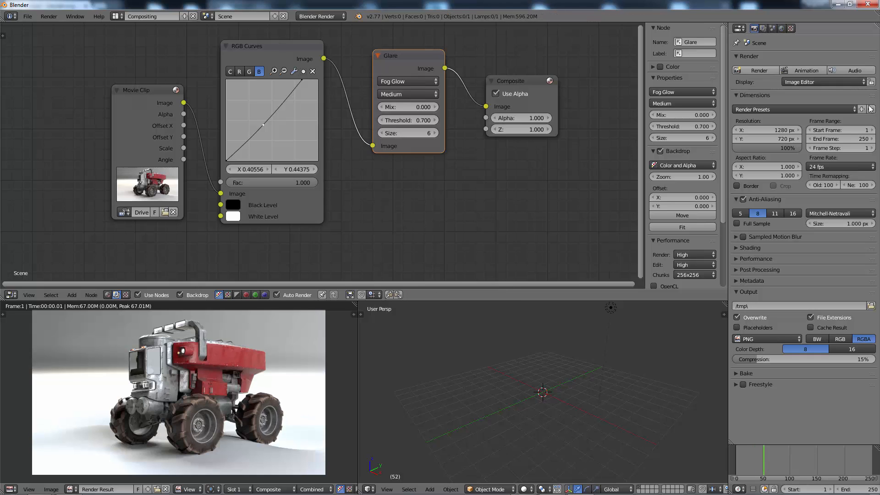
{"action": "left_click", "coordinate": [865, 139]}
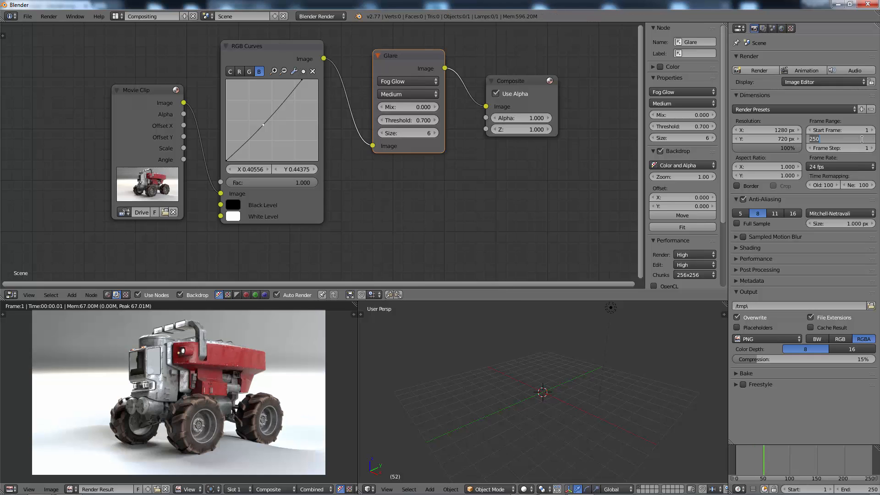
{"action": "type", "text": "120"}
{"action": "key", "text": "Return"}
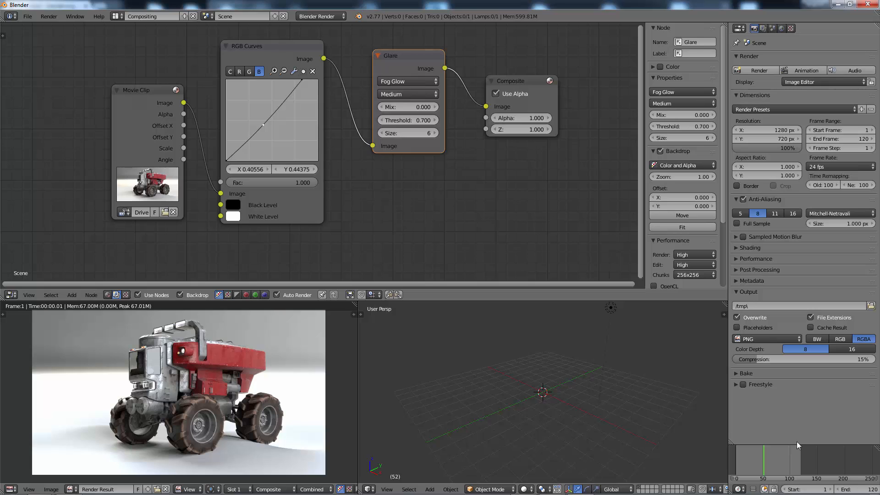
- Check the frames beyond 115 on the timeline and set the scene's end frame to 160
{"action": "left_click", "coordinate": [797, 461]}
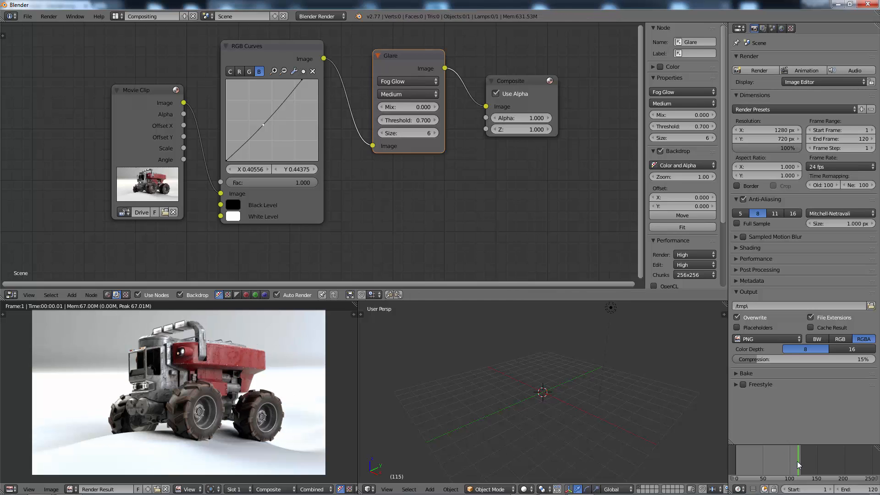
{"action": "left_click", "coordinate": [801, 460]}
{"action": "left_click_drag", "start_coordinate": [801, 461], "coordinate": [821, 460]}
{"action": "double_click", "coordinate": [866, 139]}
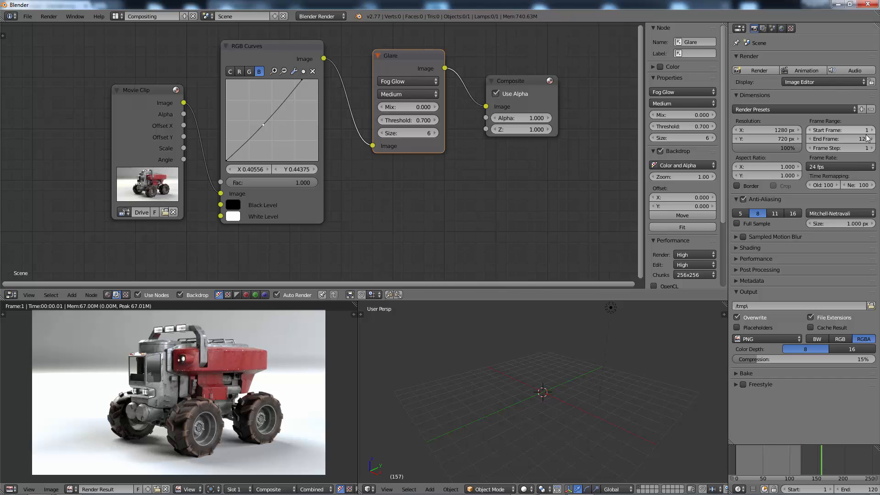
{"action": "type", "text": "16"}
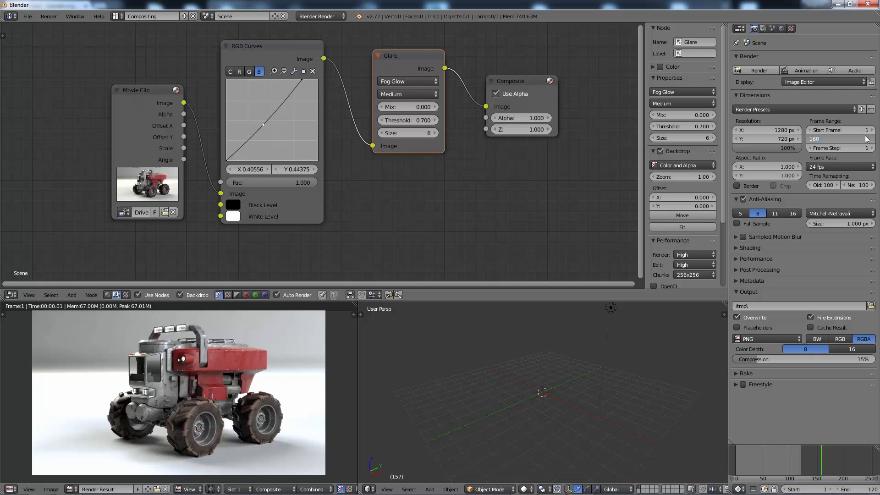
{"action": "key", "text": "Return"}
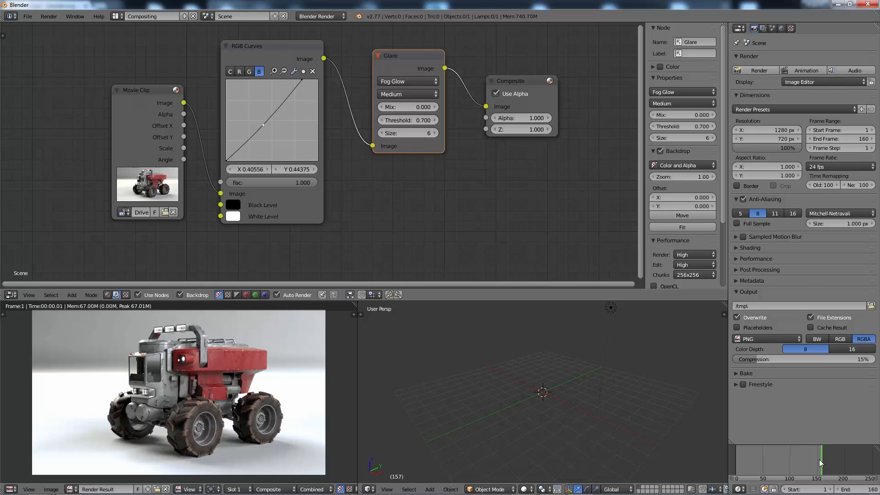
- Scrub the timeline back to frame 8 to preview the composited sequence
{"action": "mouse_move", "coordinate": [819, 459]}
{"action": "left_mouse_down"}
{"action": "mouse_move", "coordinate": [774, 462]}
{"action": "mouse_move", "coordinate": [821, 468]}
{"action": "left_mouse_up"}
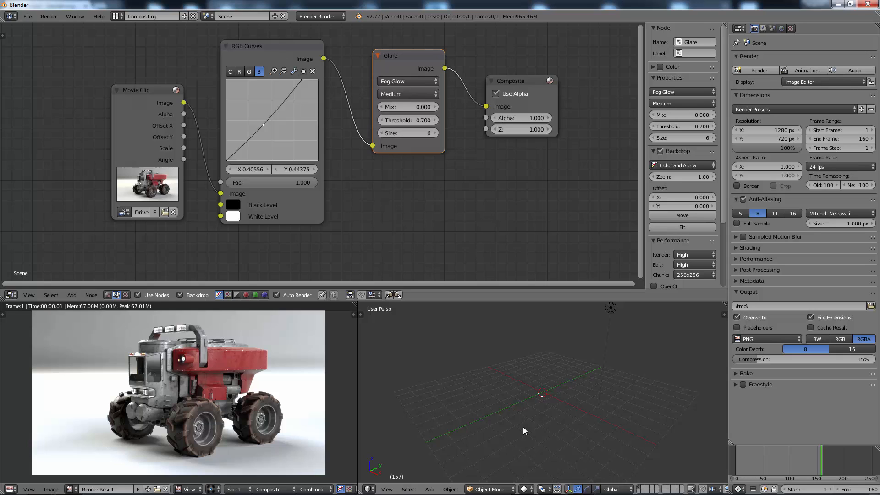
{"action": "left_click", "coordinate": [785, 466]}
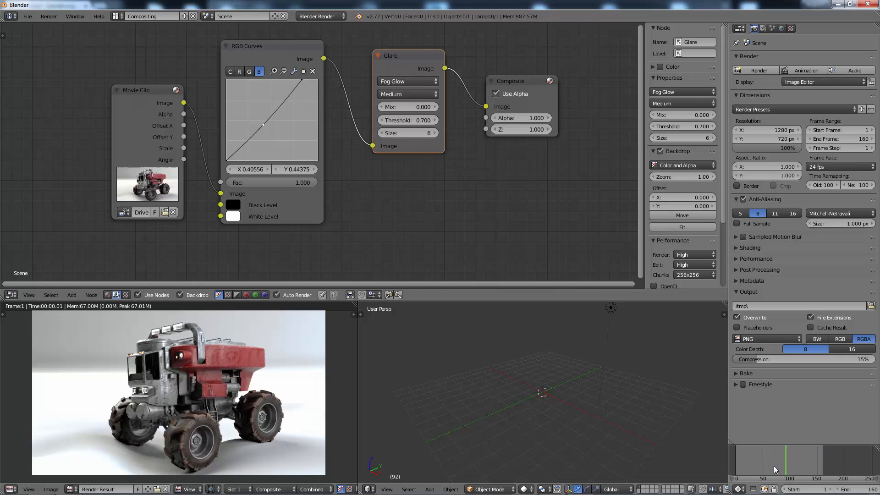
{"action": "left_click_drag", "start_coordinate": [773, 466], "coordinate": [741, 463]}
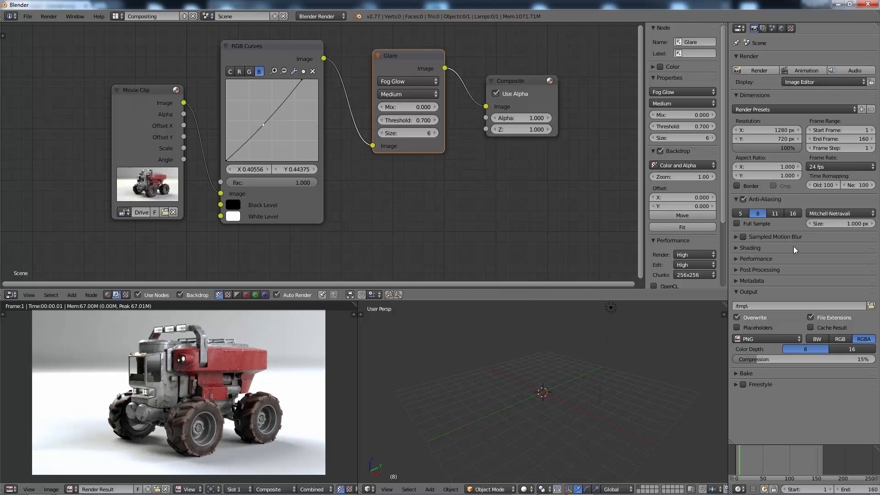
- Set the render output to the MPEG file format, encoded in a Quicktime container with the H.264 codec
{"action": "left_click", "coordinate": [746, 338]}
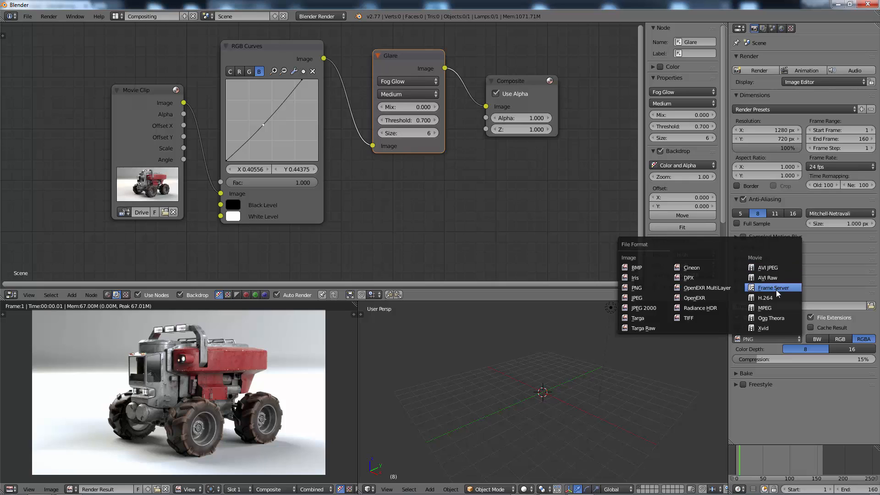
{"action": "left_click", "coordinate": [775, 307]}
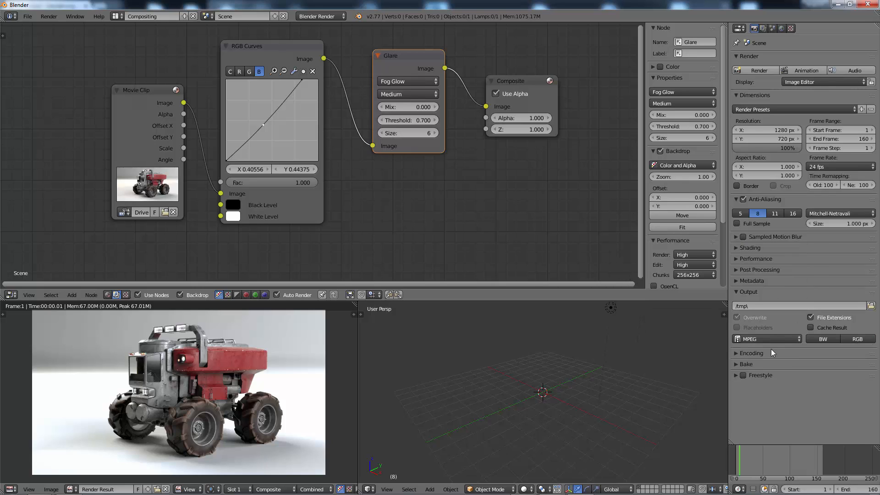
{"action": "left_click", "coordinate": [735, 353]}
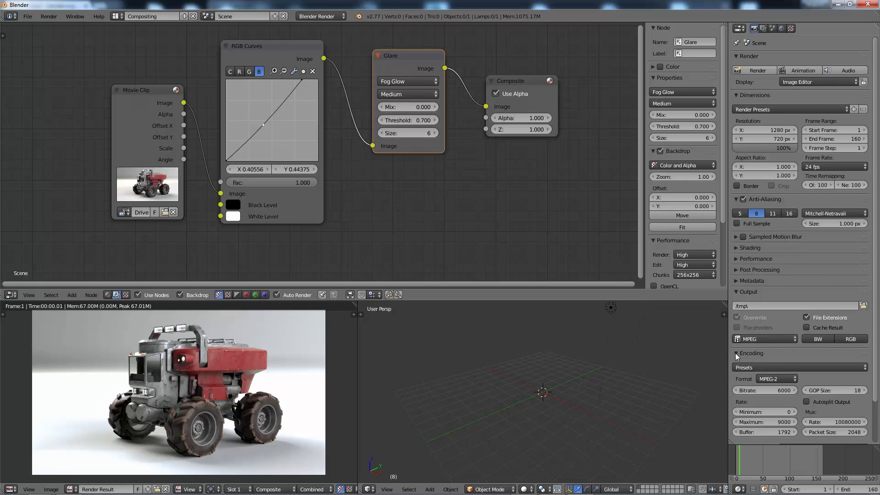
{"action": "scroll", "coordinate": [745, 357], "scroll_direction": "down", "scroll_amount": 1}
{"action": "scroll", "coordinate": [745, 357], "scroll_direction": "down", "scroll_amount": 2}
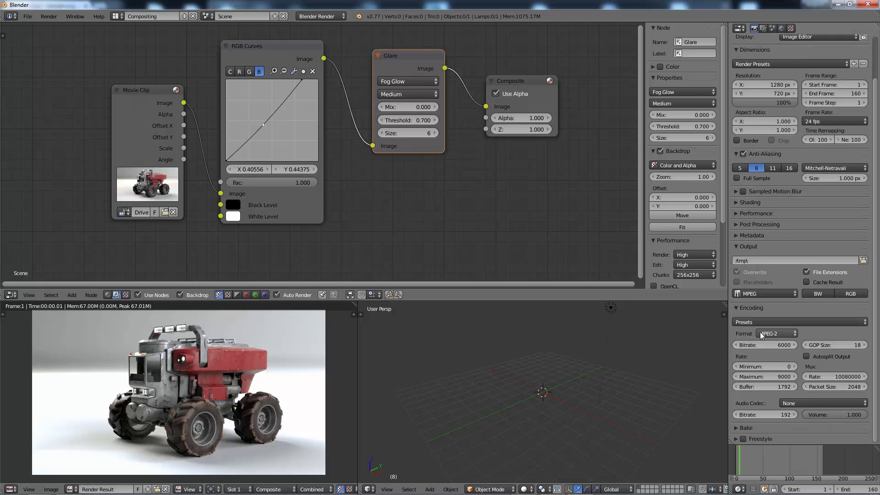
{"action": "left_click", "coordinate": [759, 333]}
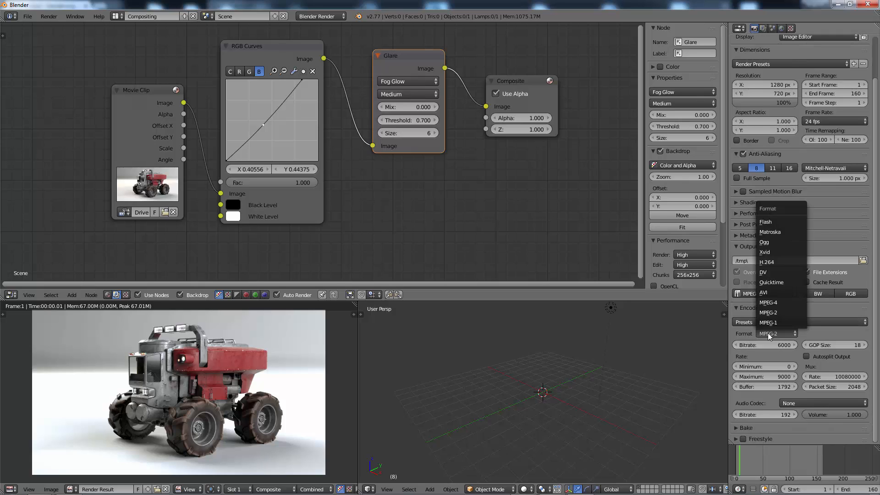
{"action": "left_click", "coordinate": [775, 284]}
{"action": "left_click", "coordinate": [837, 334]}
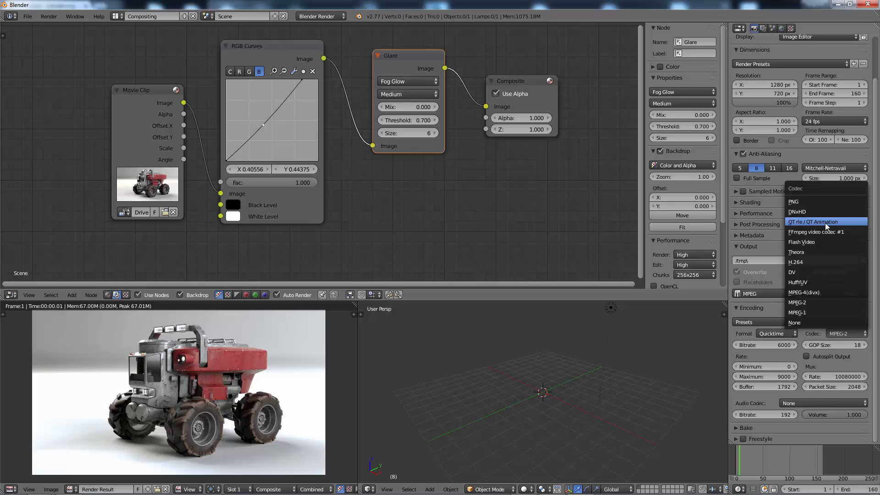
{"action": "left_click", "coordinate": [799, 262]}
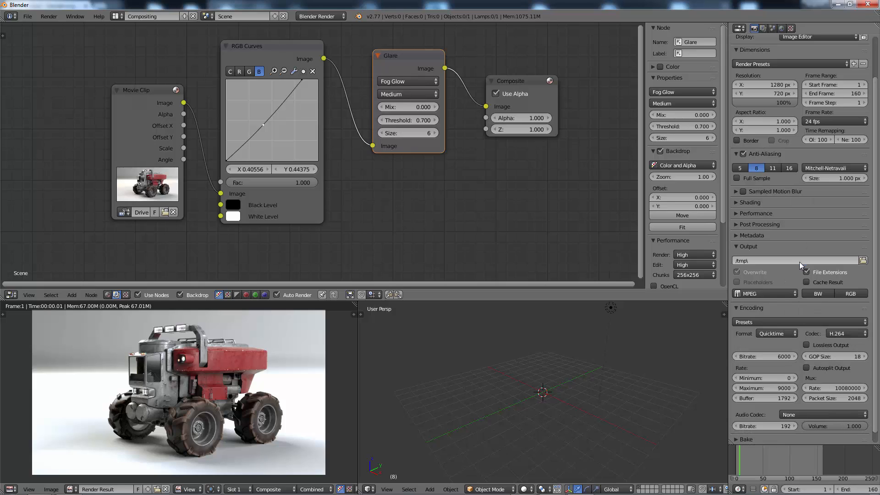
- Examine the remaining encoding values and the render performance settings
{"action": "scroll", "coordinate": [878, 339], "scroll_direction": "down", "scroll_amount": 1}
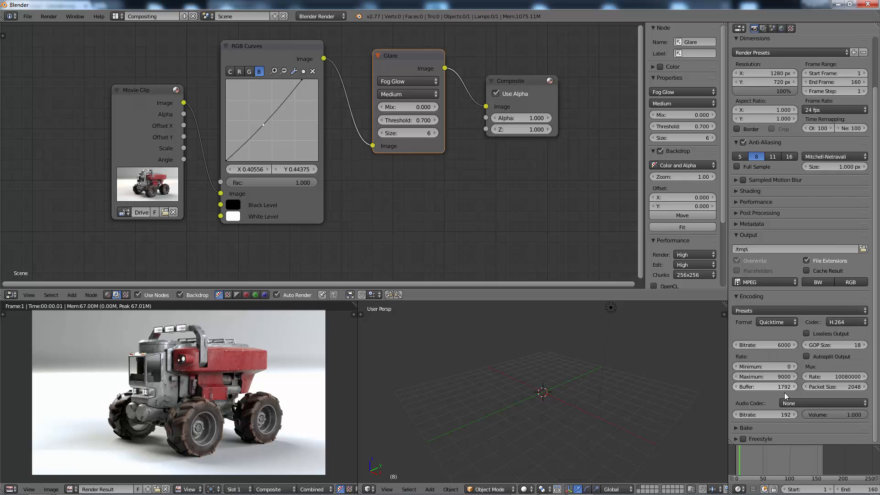
{"action": "left_click", "coordinate": [756, 201]}
{"action": "scroll", "coordinate": [759, 289], "scroll_direction": "down", "scroll_amount": 3}
- Set the output path to a file named DrivePath_B in the Modo Intermediate Spider Truck folder
{"action": "left_click", "coordinate": [751, 288]}
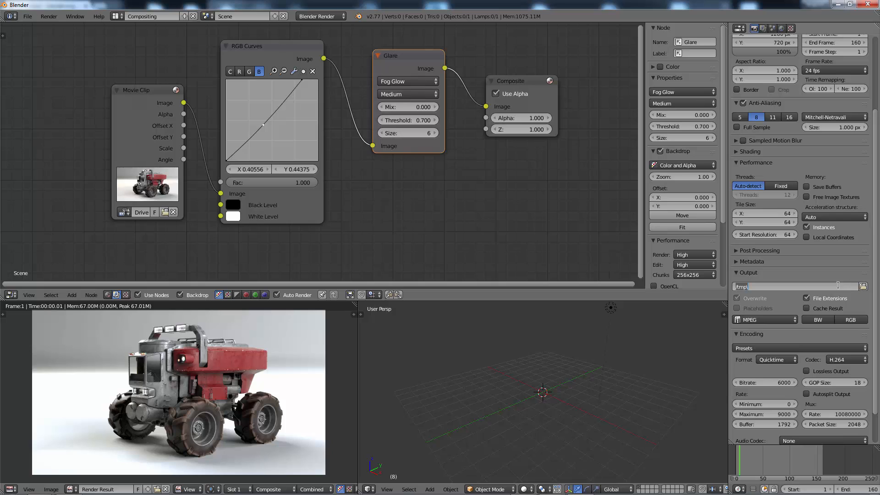
{"action": "left_click", "coordinate": [863, 285]}
{"action": "left_click", "coordinate": [863, 286]}
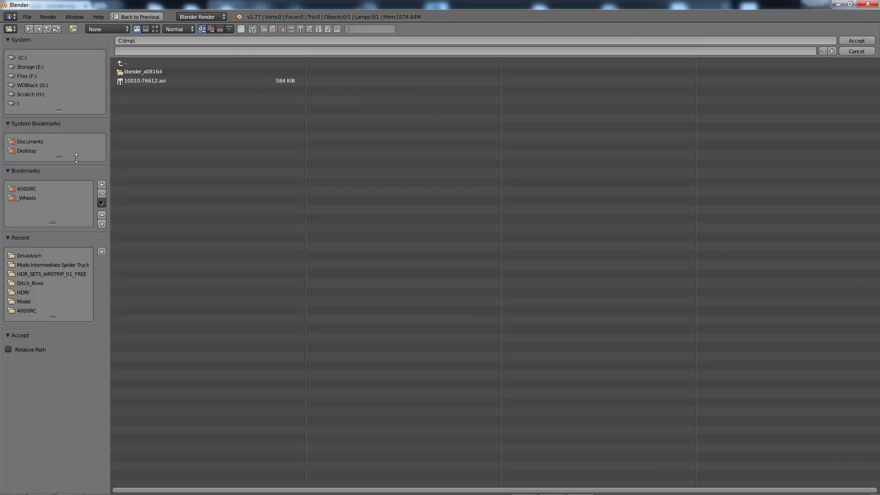
{"action": "left_click", "coordinate": [40, 264]}
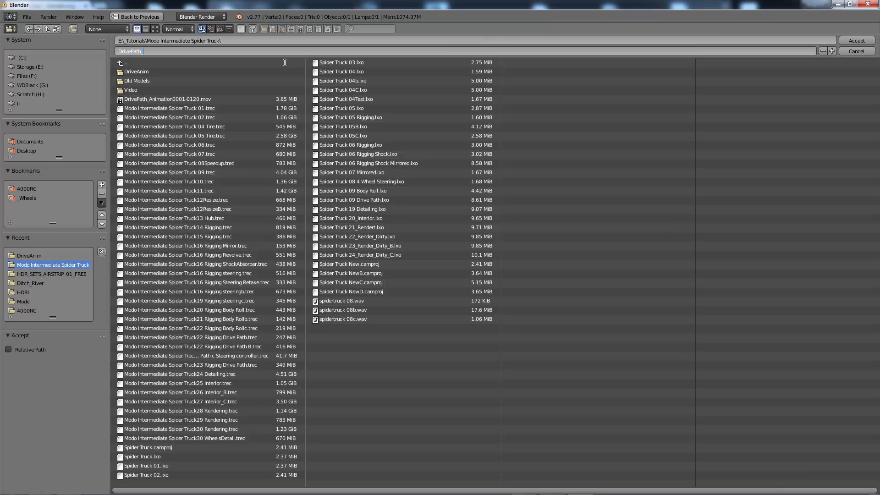
{"action": "left_click", "coordinate": [856, 40]}
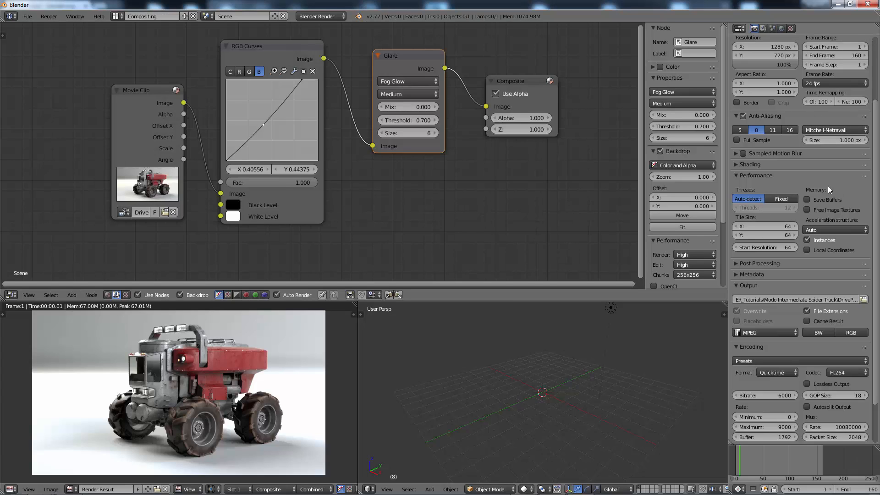
- Render the composited frame range as an animation to the output movie file
{"action": "scroll", "coordinate": [827, 186], "scroll_direction": "up", "scroll_amount": 5}
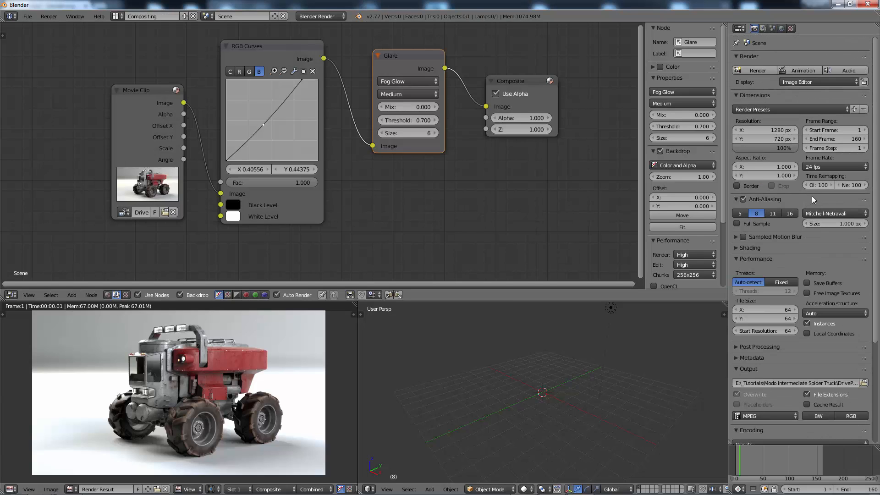
{"action": "left_click", "coordinate": [795, 70]}
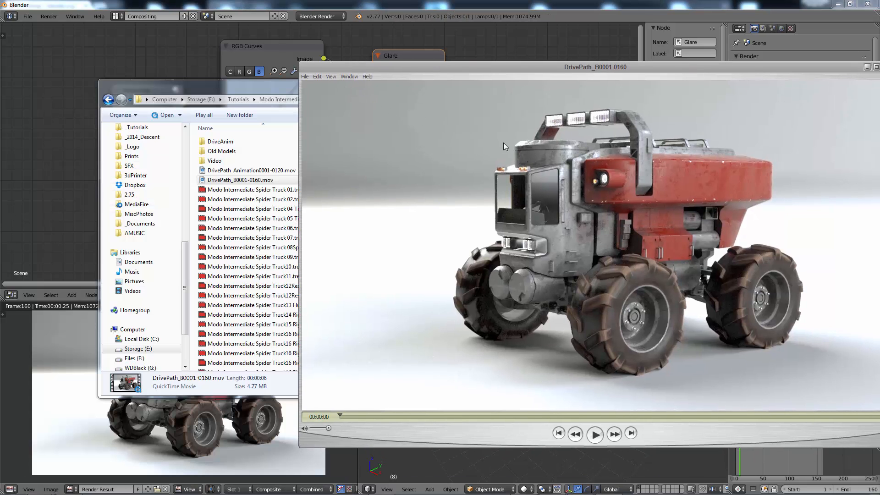
- Reposition the movie player window showing DrivePath_B0001-0160 and play the rendered movie in full screen
{"action": "left_click_drag", "start_coordinate": [470, 68], "coordinate": [357, 40]}
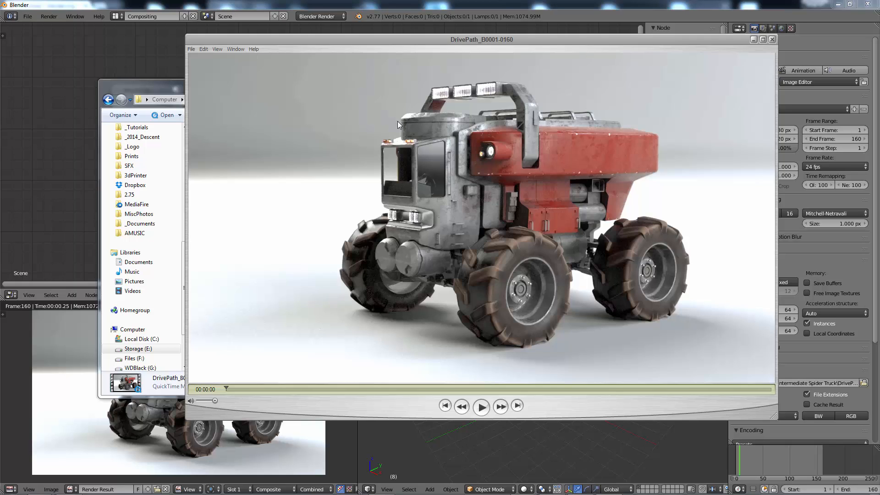
{"action": "key", "text": "ctrl+f"}
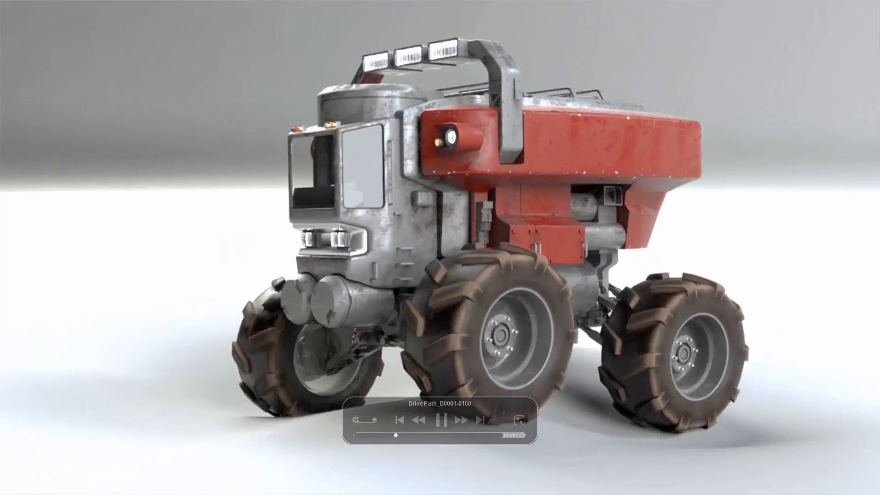